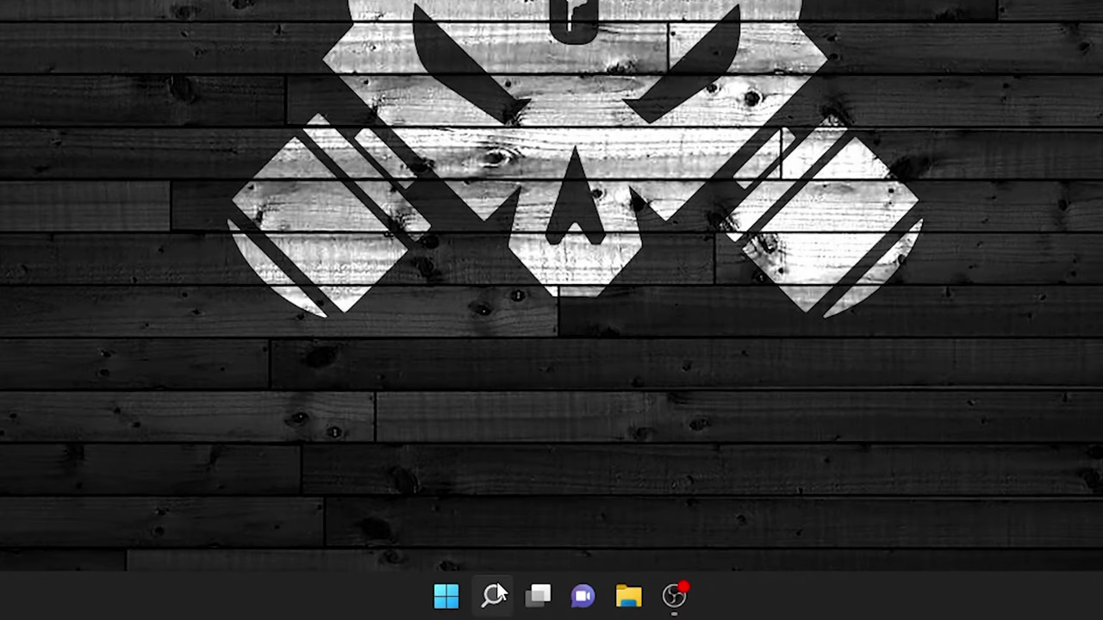
# Search Windows for 'nvidia' and launch GeForce Experience from the results.
pyautogui.click(515, 605)
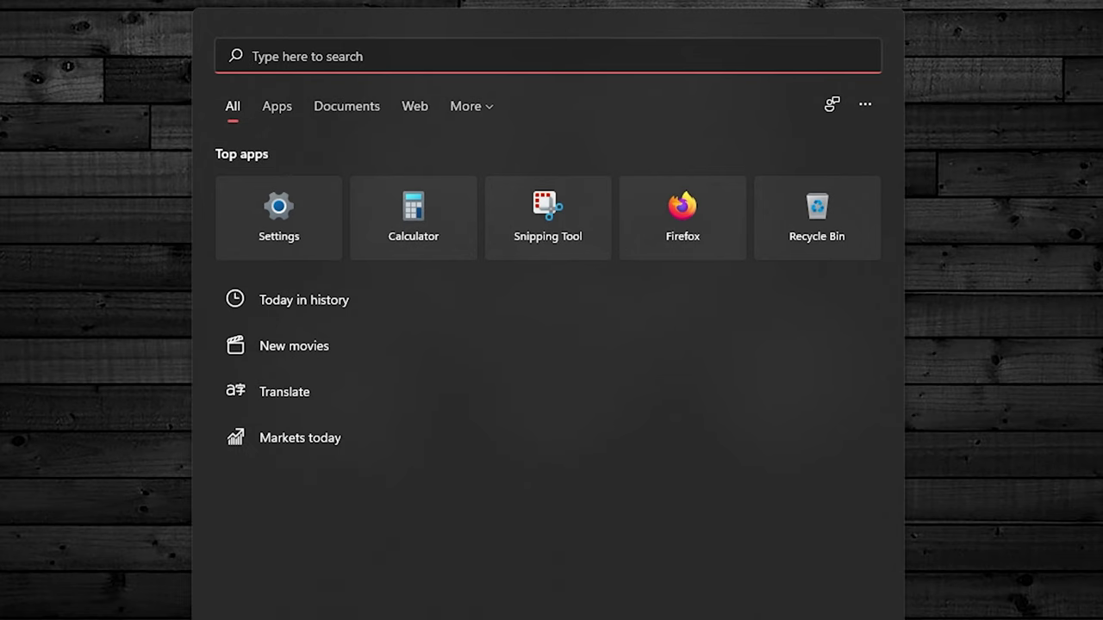
pyautogui.write('nvidia')
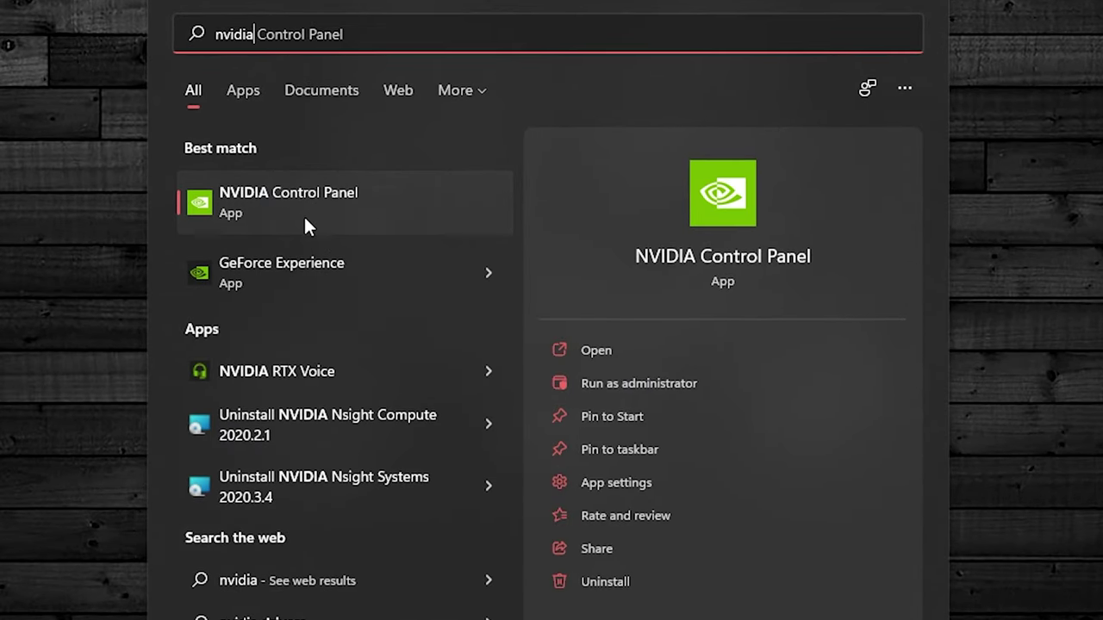
pyautogui.click(282, 287)
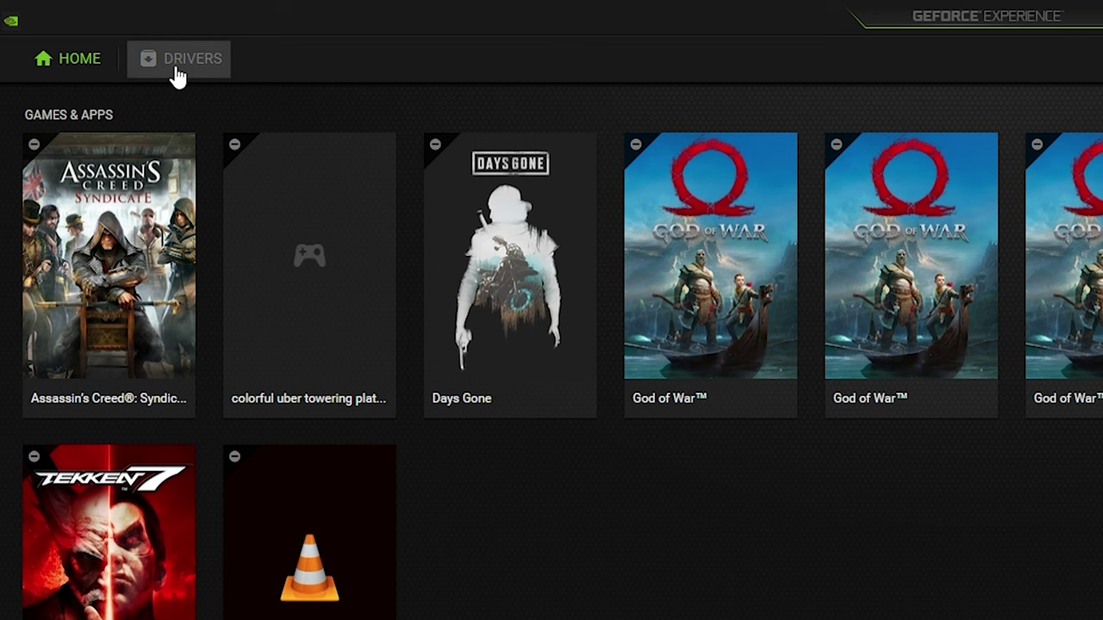
# Set the driver preference to Studio Driver and check for driver updates.
pyautogui.click(176, 76)
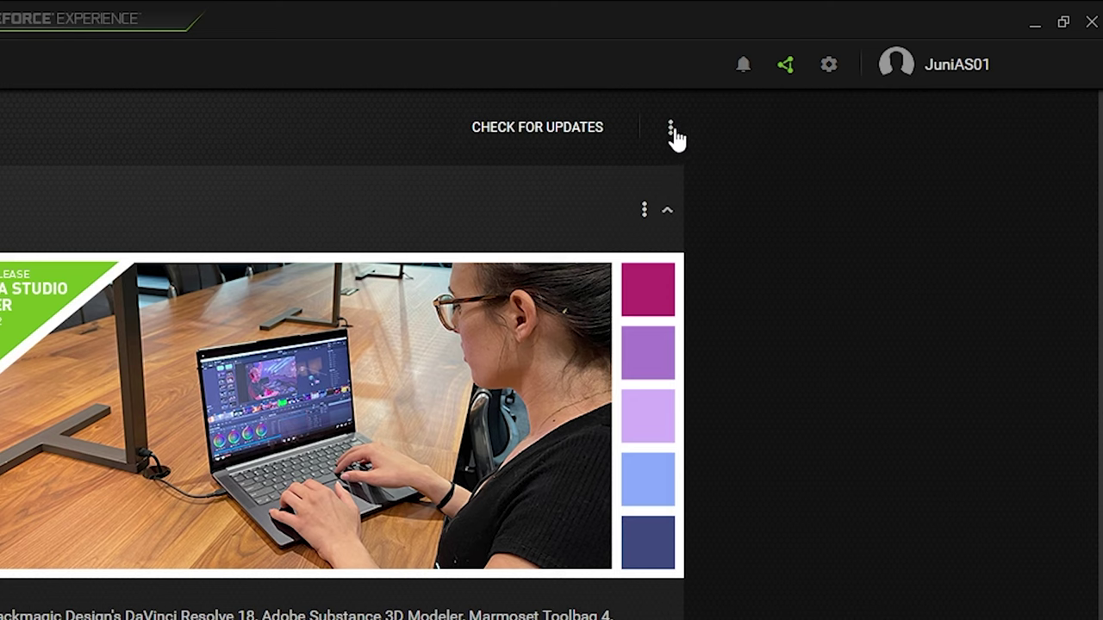
pyautogui.click(671, 129)
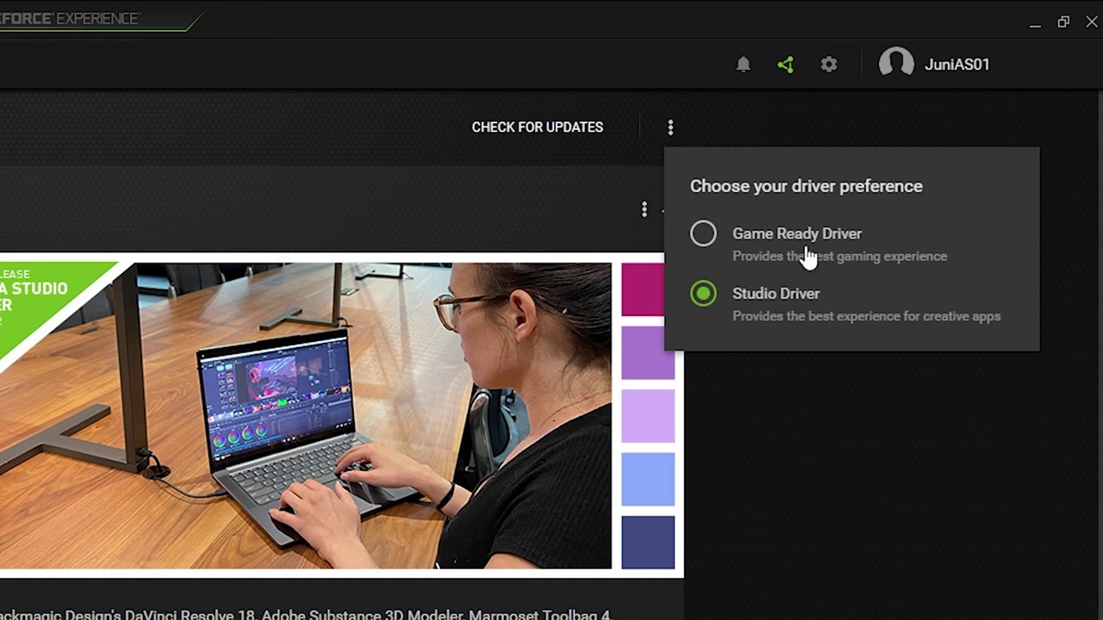
pyautogui.click(812, 303)
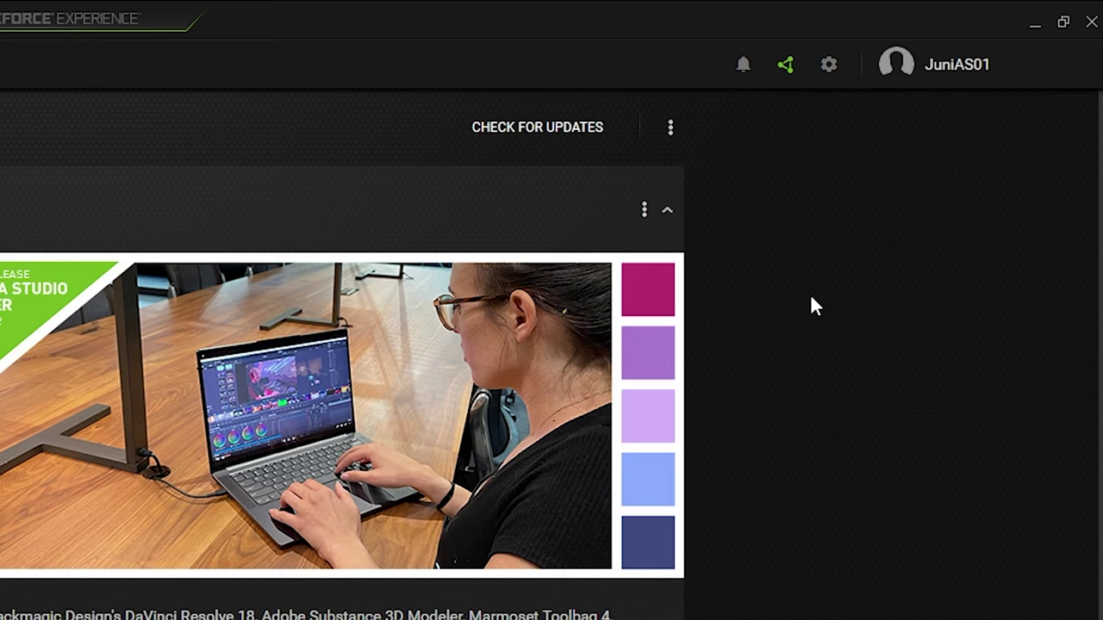
pyautogui.click(538, 138)
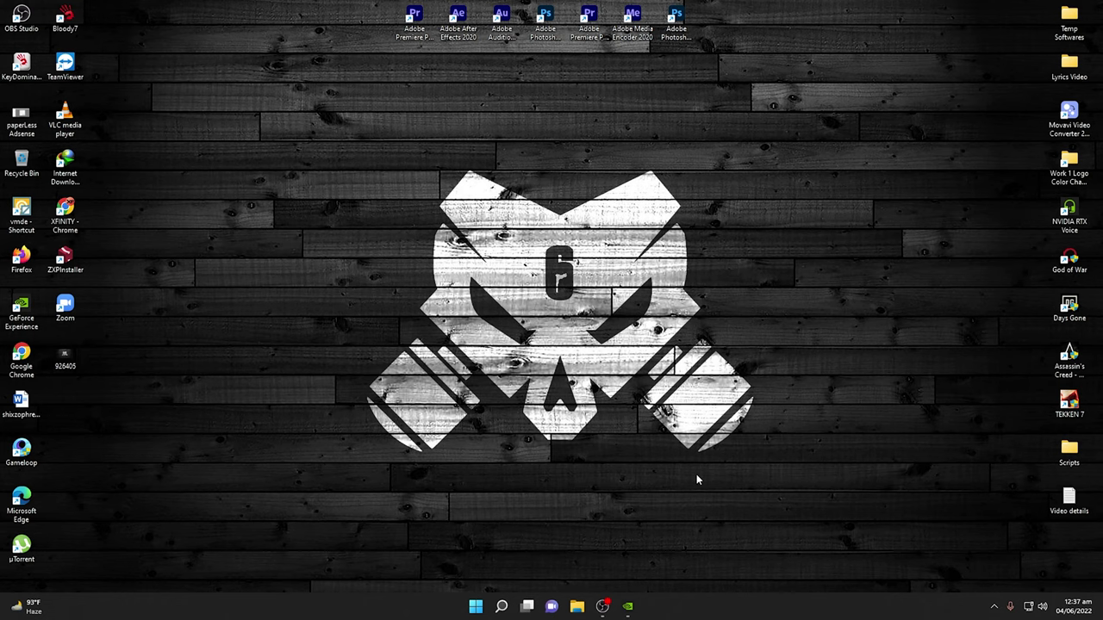
# Search Windows for 'nvidia' and launch NVIDIA Control Panel.
pyautogui.click(500, 607)
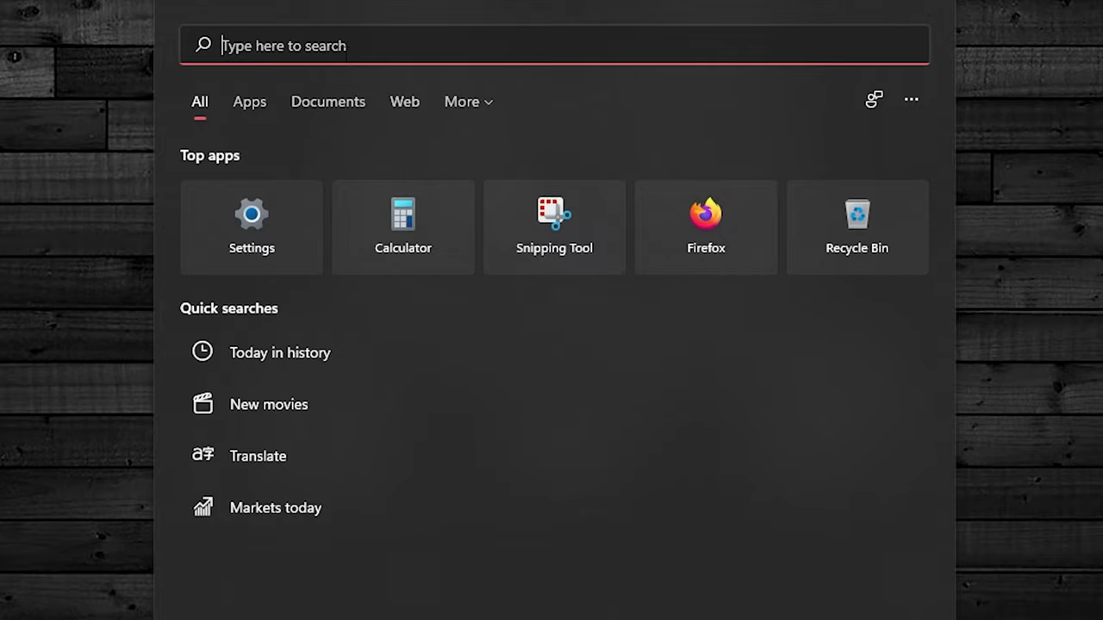
pyautogui.write('nvidia')
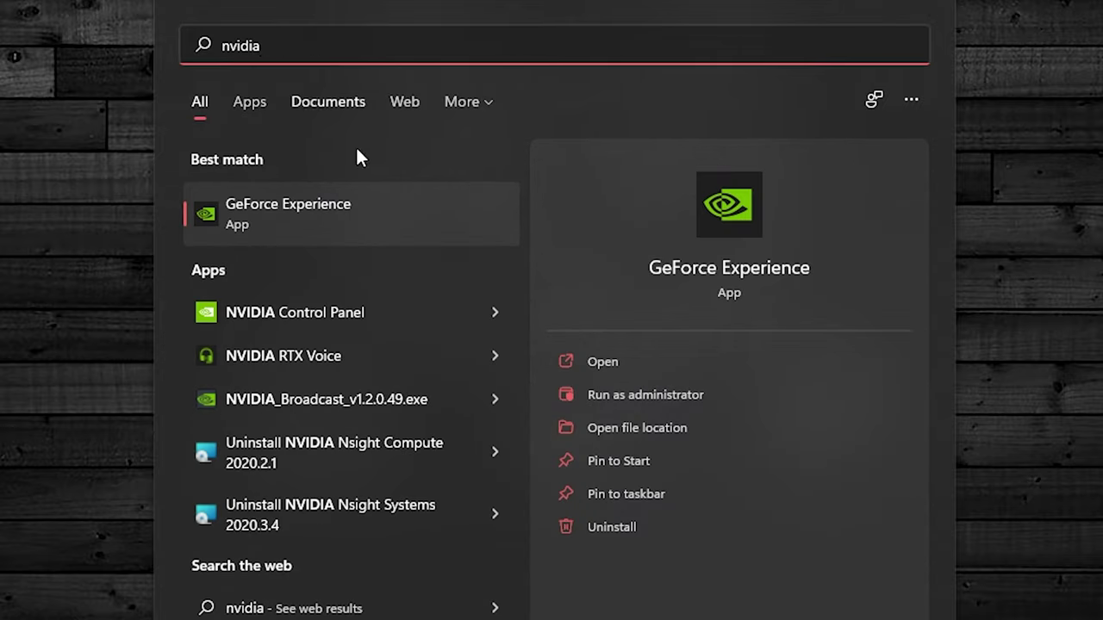
pyautogui.click(348, 309)
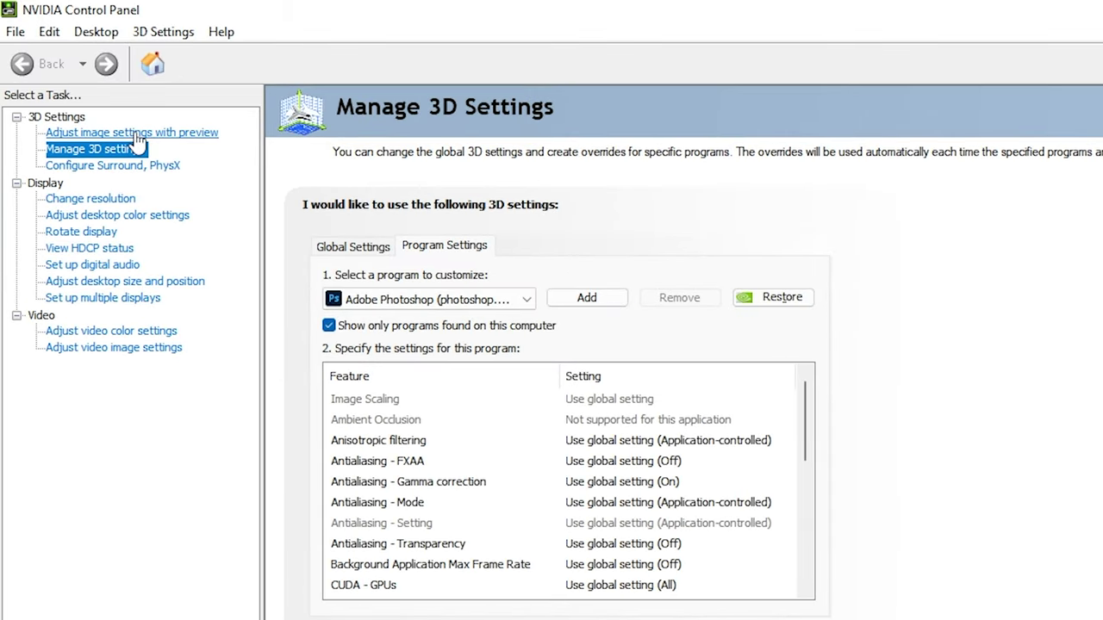
# Go to Configure Surround, PhysX, applying the pending image setting changes.
pyautogui.click(134, 134)
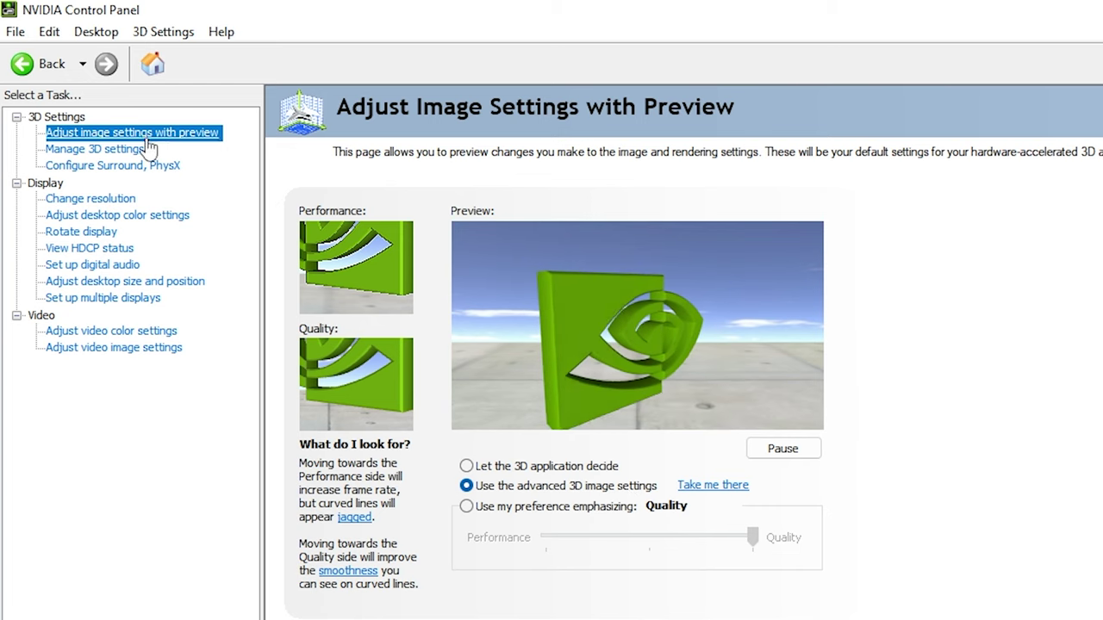
pyautogui.click(106, 169)
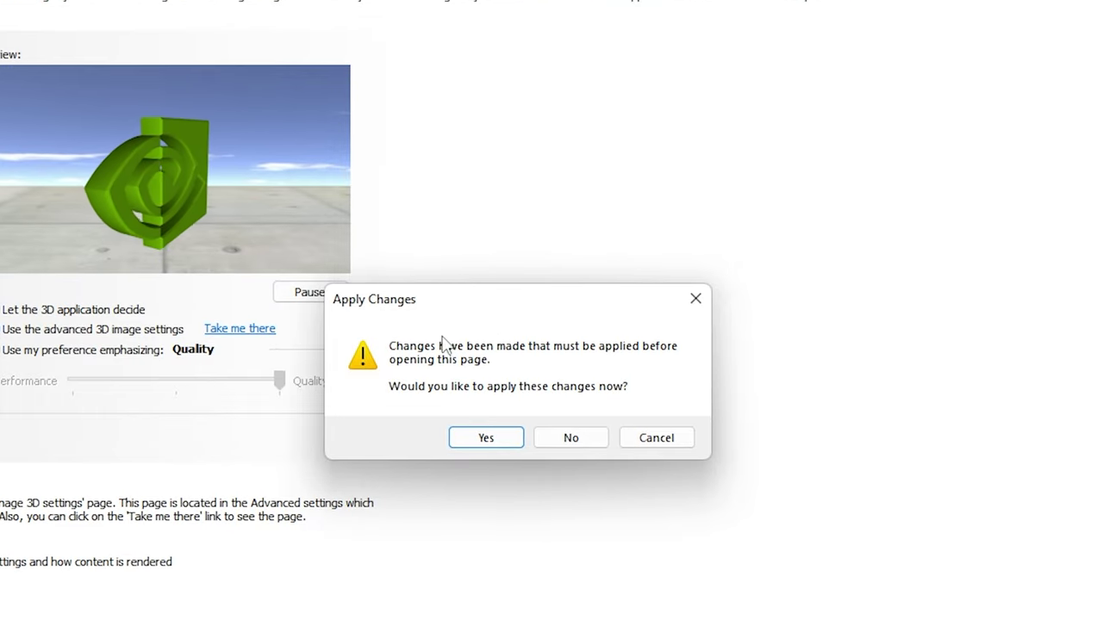
pyautogui.click(490, 449)
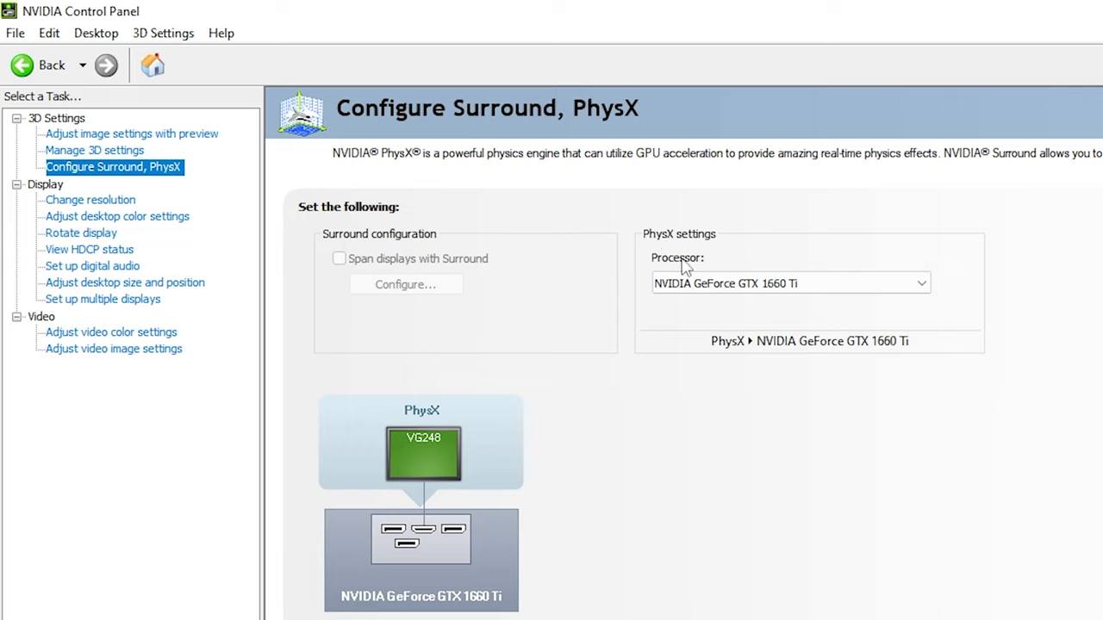
# Assign the PhysX processor to the NVIDIA GeForce GTX 1660 Ti.
pyautogui.click(706, 286)
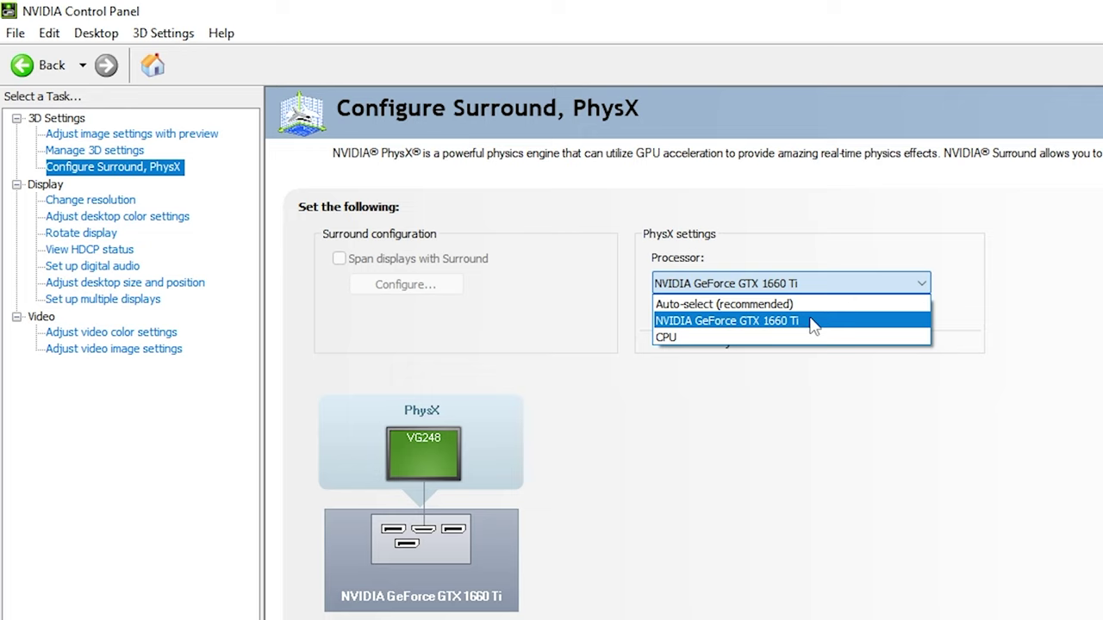
pyautogui.click(726, 323)
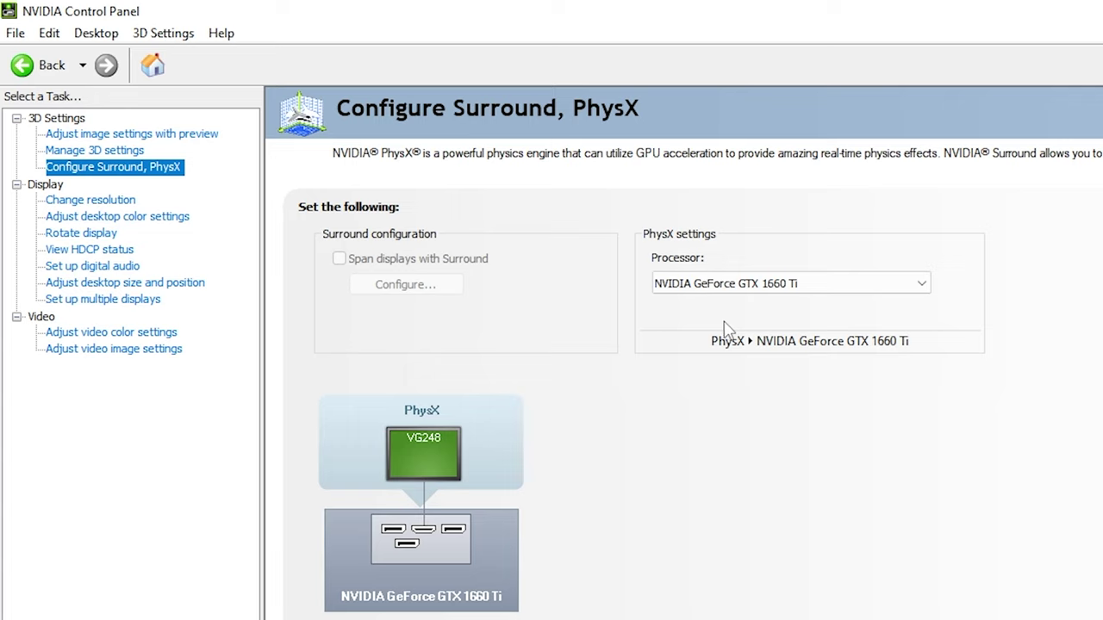
pyautogui.click(104, 156)
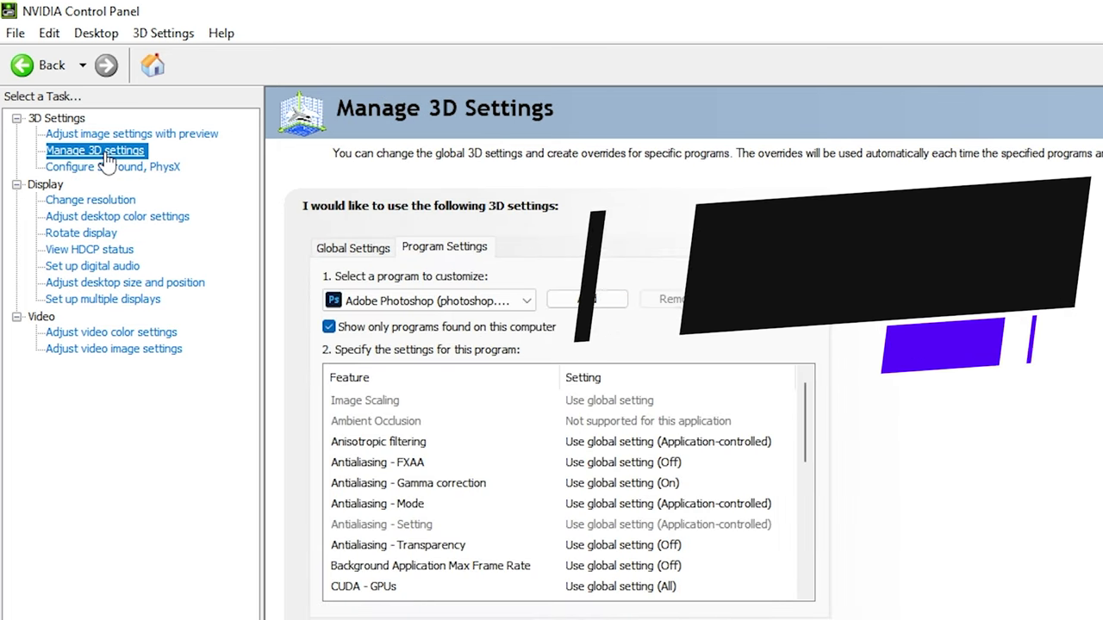
# In Manage 3D Settings' Program Settings tab, select Adobe Photoshop from the program list.
pyautogui.click(371, 248)
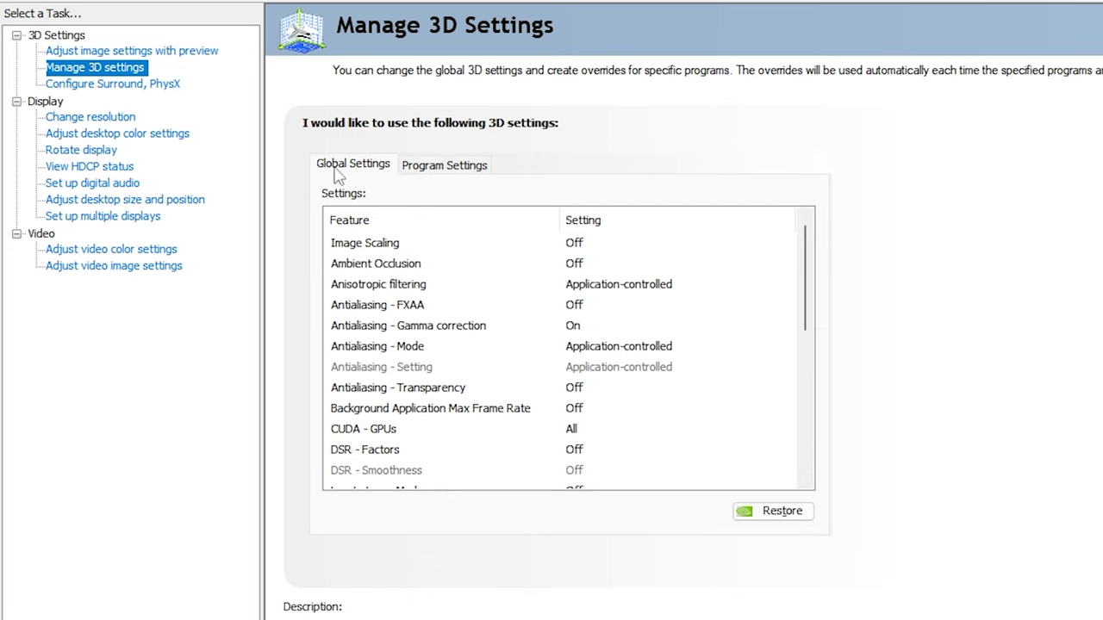
pyautogui.click(435, 173)
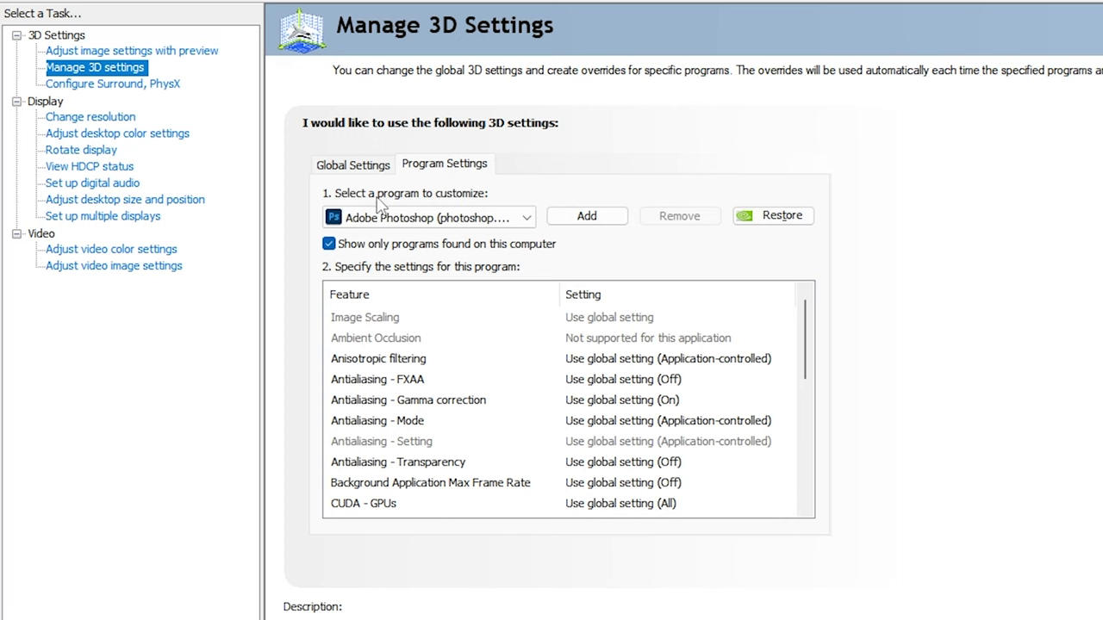
pyautogui.click(476, 223)
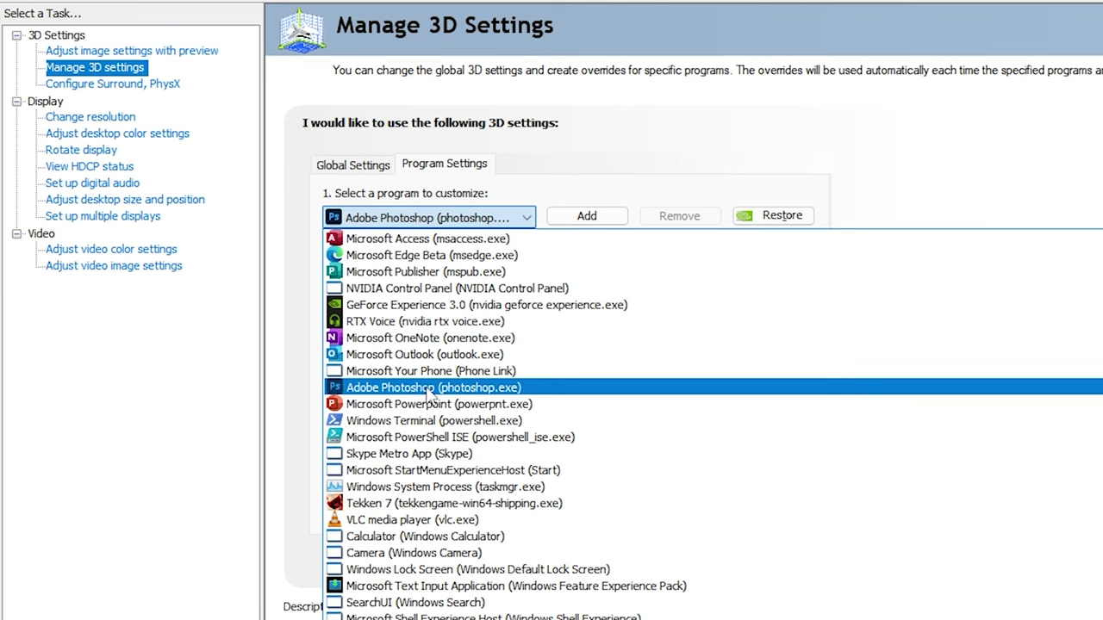
pyautogui.click(430, 389)
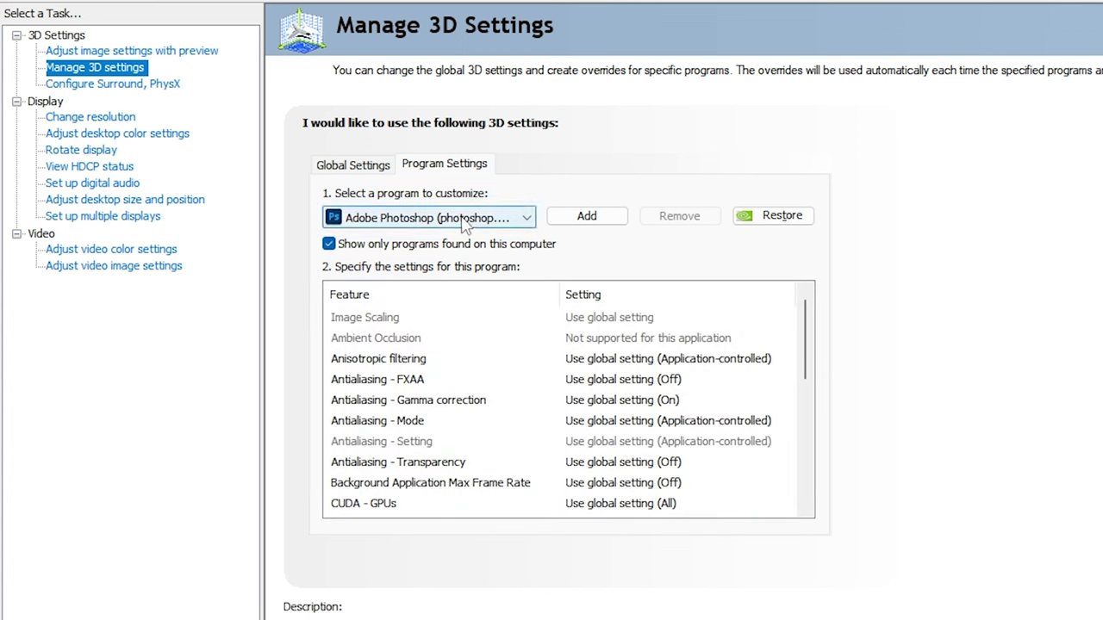
pyautogui.click(595, 221)
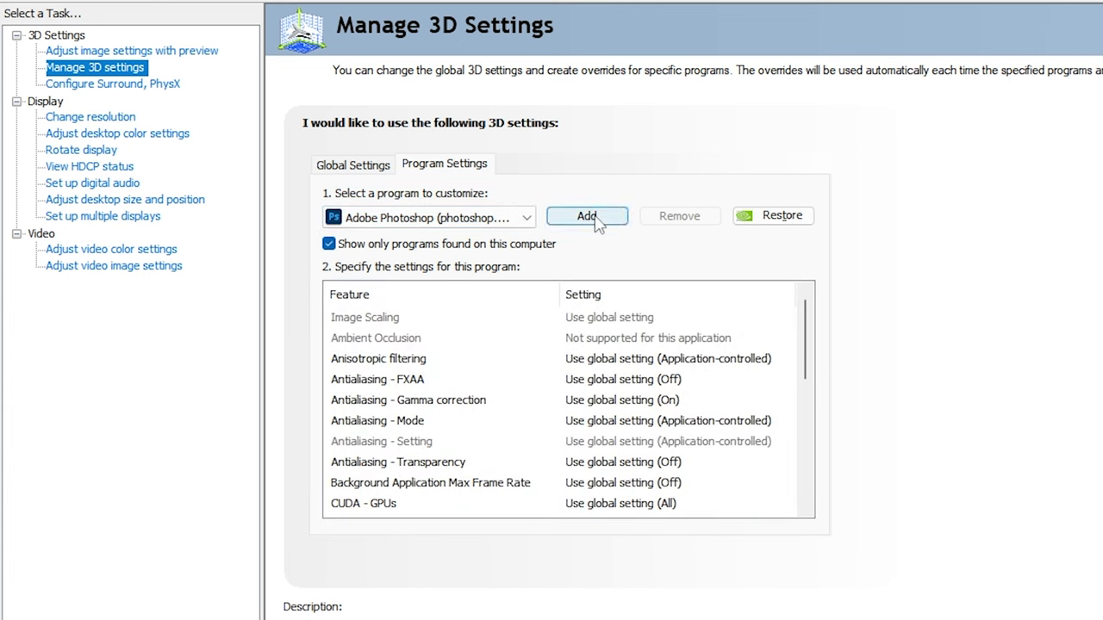
# Add Photoshop.exe from C:\Program Files\Adobe\Adobe Photoshop 2022 as a customizable program.
pyautogui.click(593, 225)
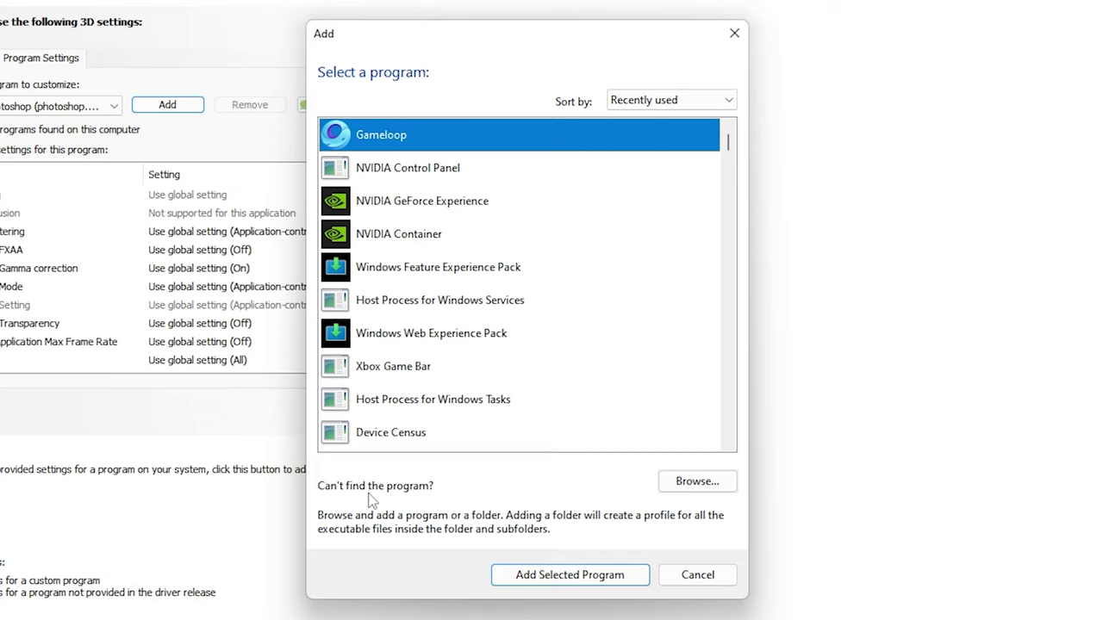
pyautogui.click(708, 482)
pyautogui.scroll(5, 138, 363)
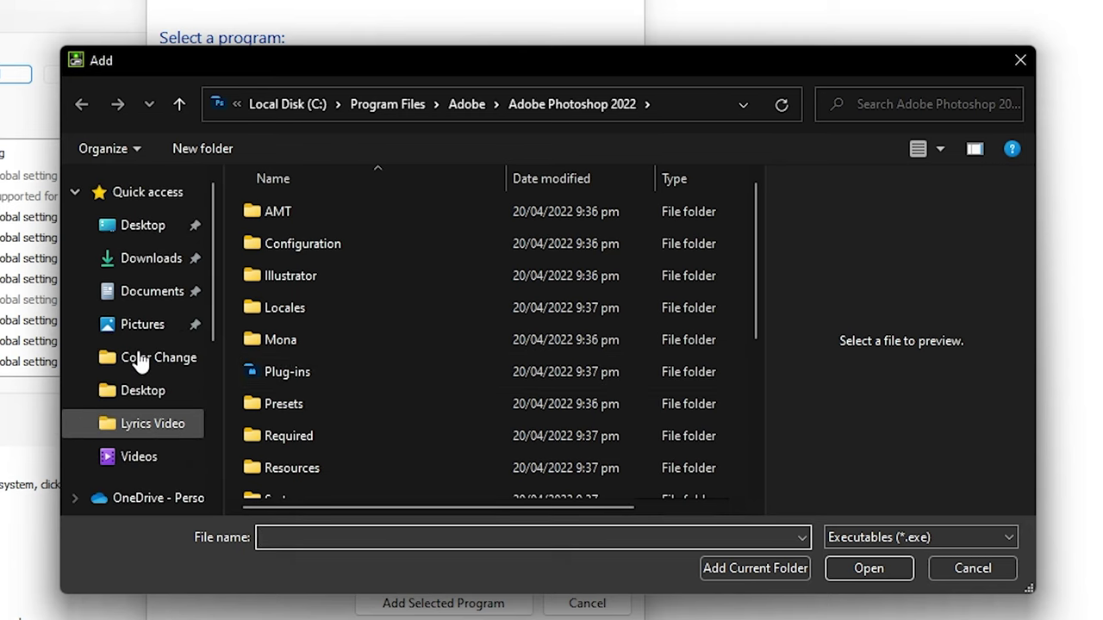
pyautogui.scroll(-3, 141, 362)
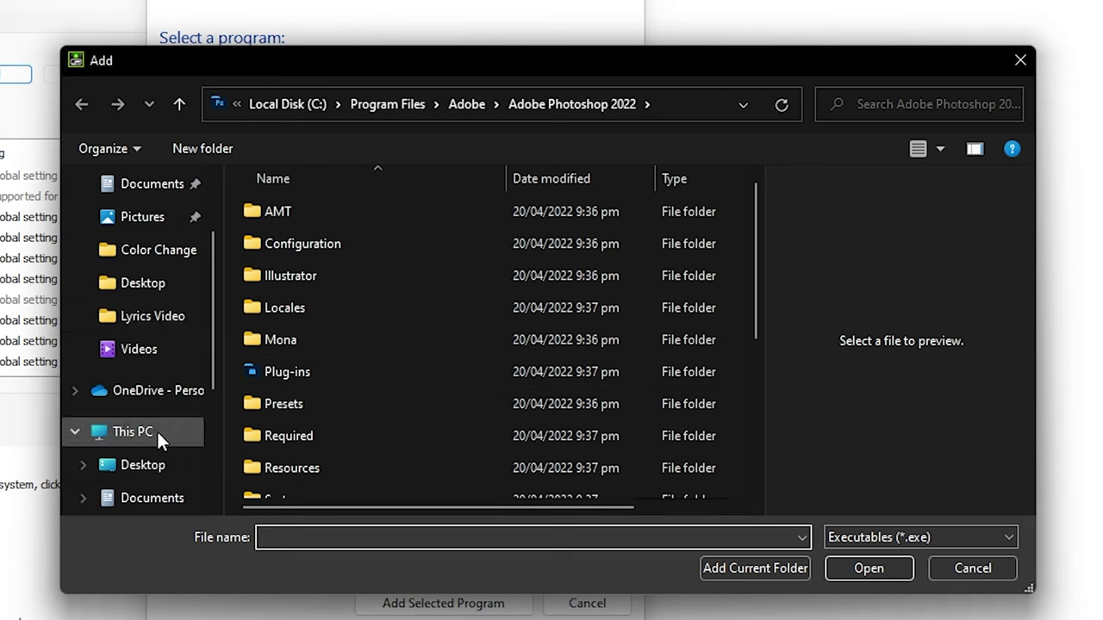
pyautogui.click(157, 430)
pyautogui.doubleClick(421, 429)
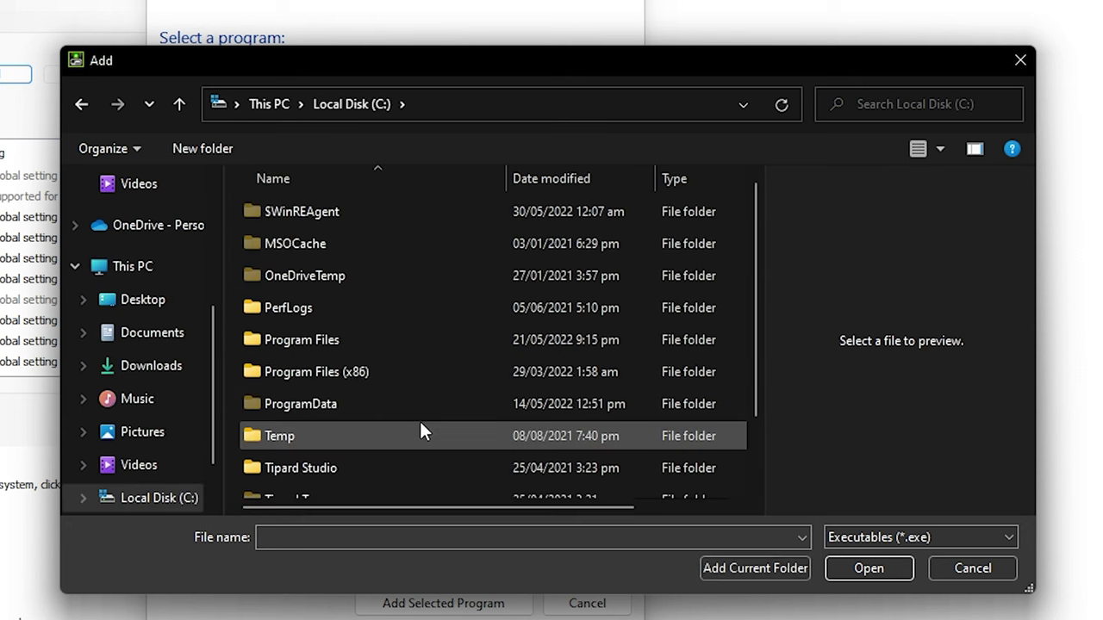
pyautogui.doubleClick(357, 341)
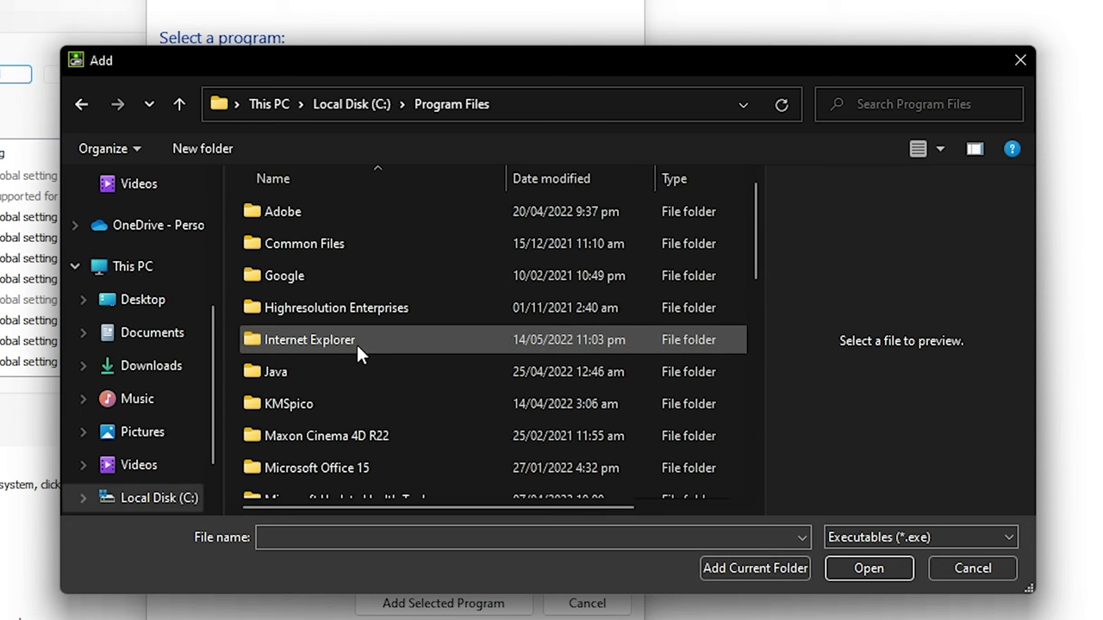
pyautogui.doubleClick(344, 219)
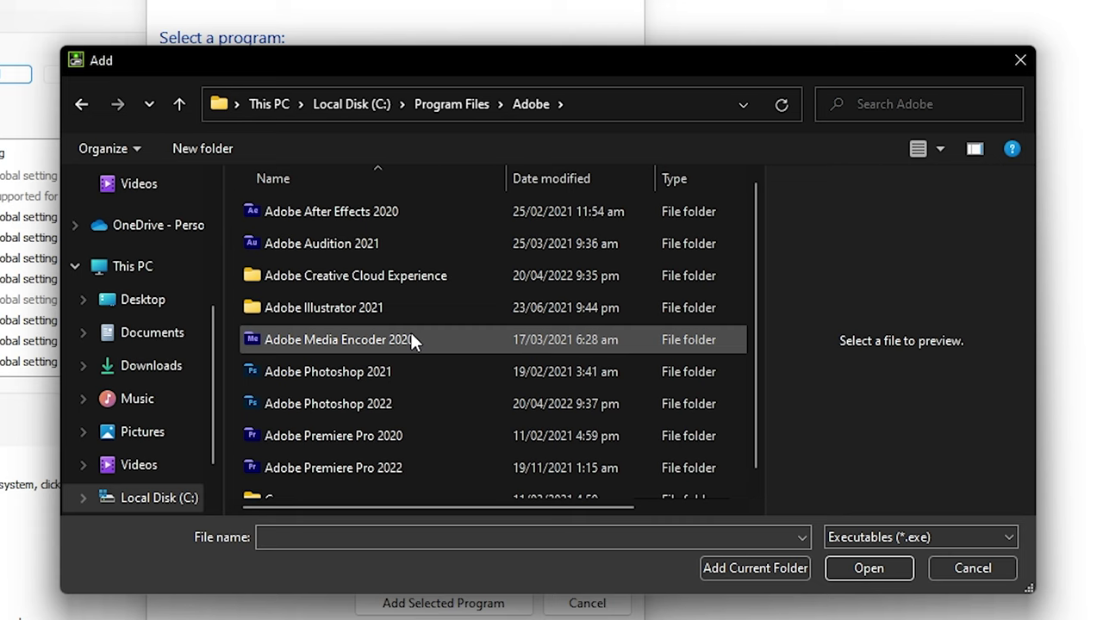
pyautogui.doubleClick(406, 405)
pyautogui.scroll(-3, 406, 405)
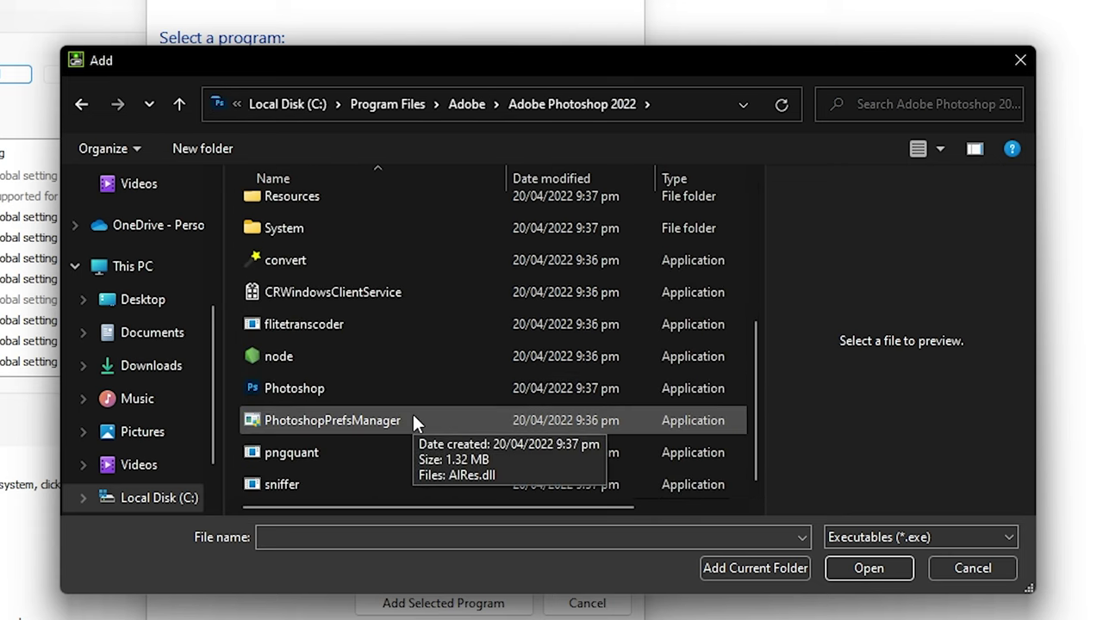
pyautogui.click(401, 392)
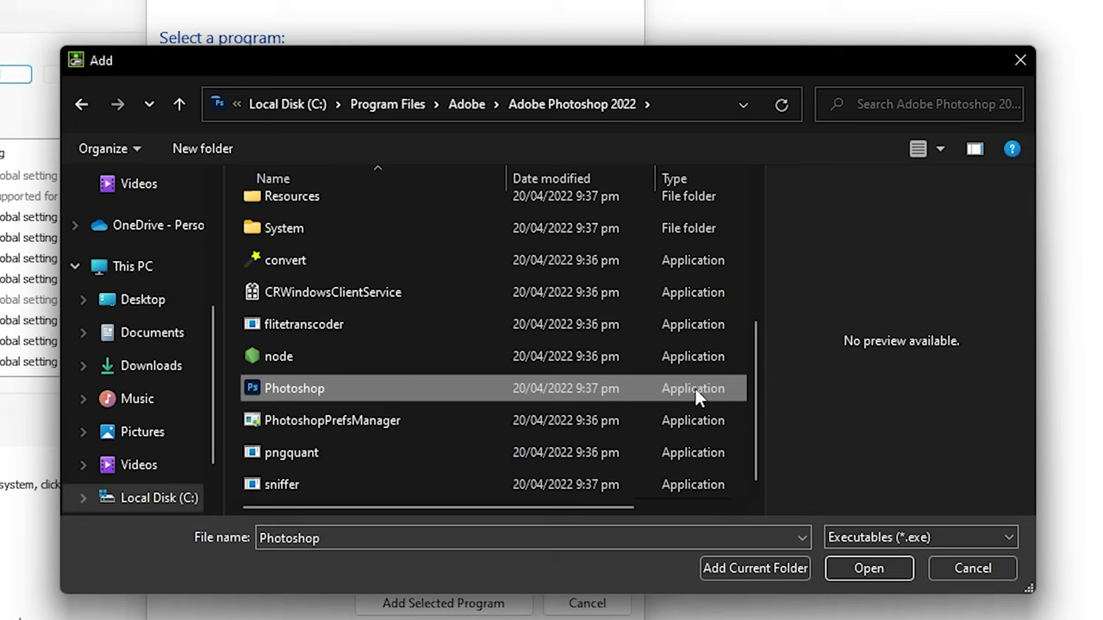
pyautogui.doubleClick(315, 388)
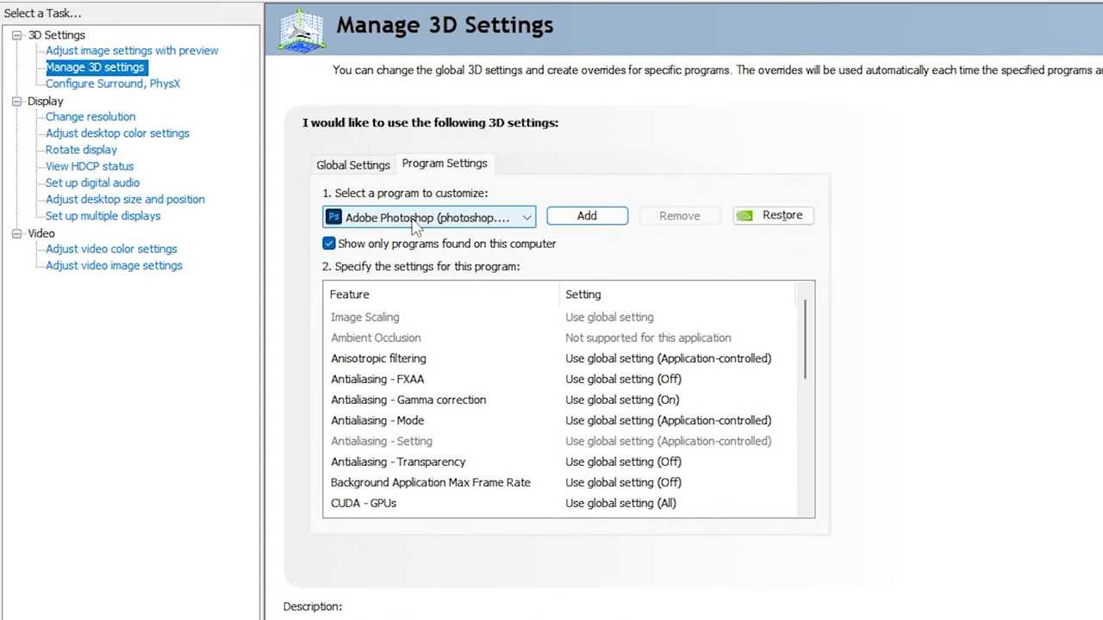
# Select Adobe Photoshop (photoshop.exe) as the program to customize.
pyautogui.click(417, 221)
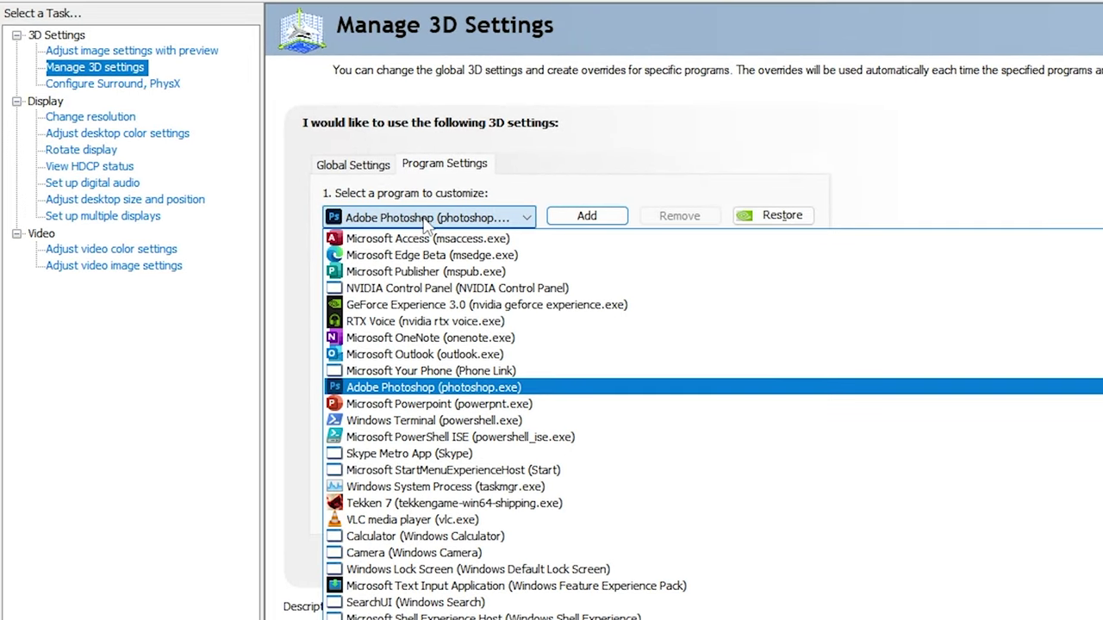
pyautogui.click(464, 390)
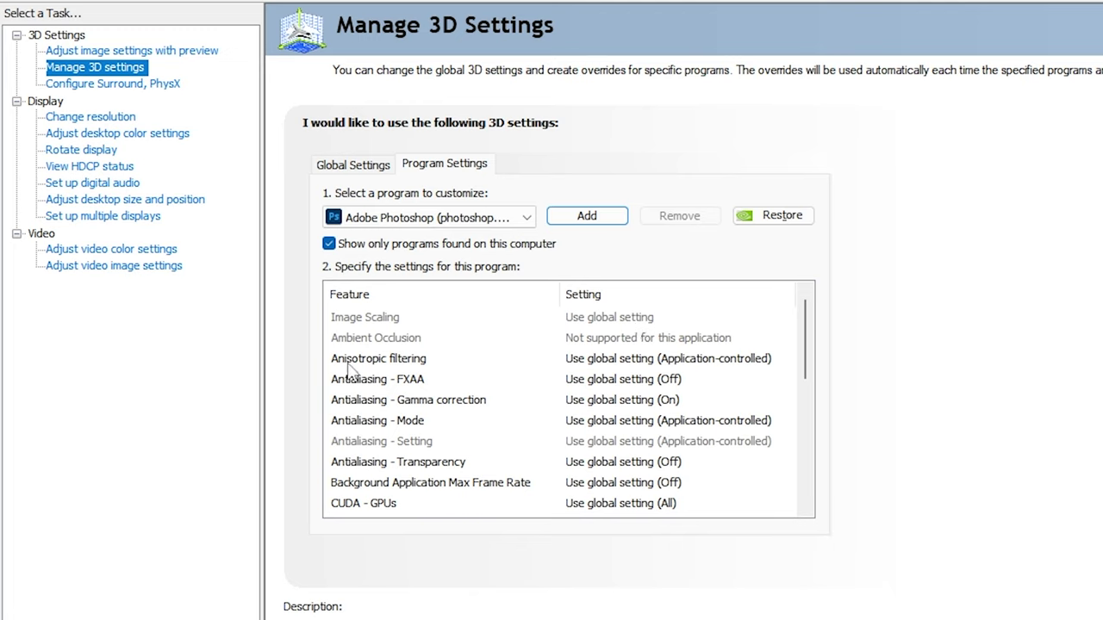
pyautogui.click(593, 366)
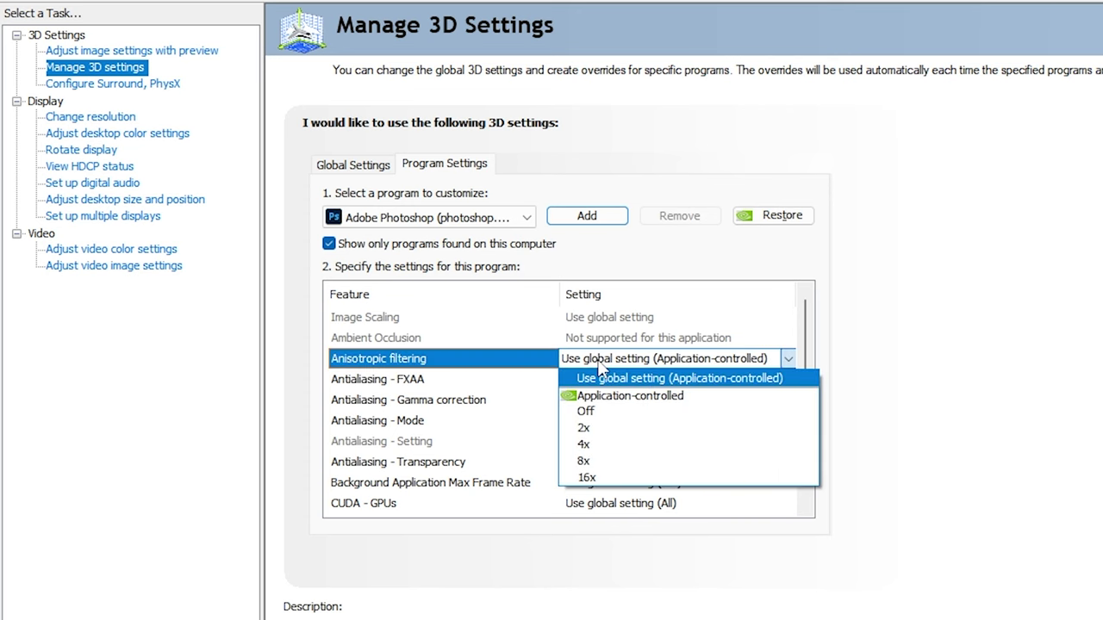
# Set Photoshop's Anisotropic filtering to 16x, after briefly trying 4x.
pyautogui.click(610, 479)
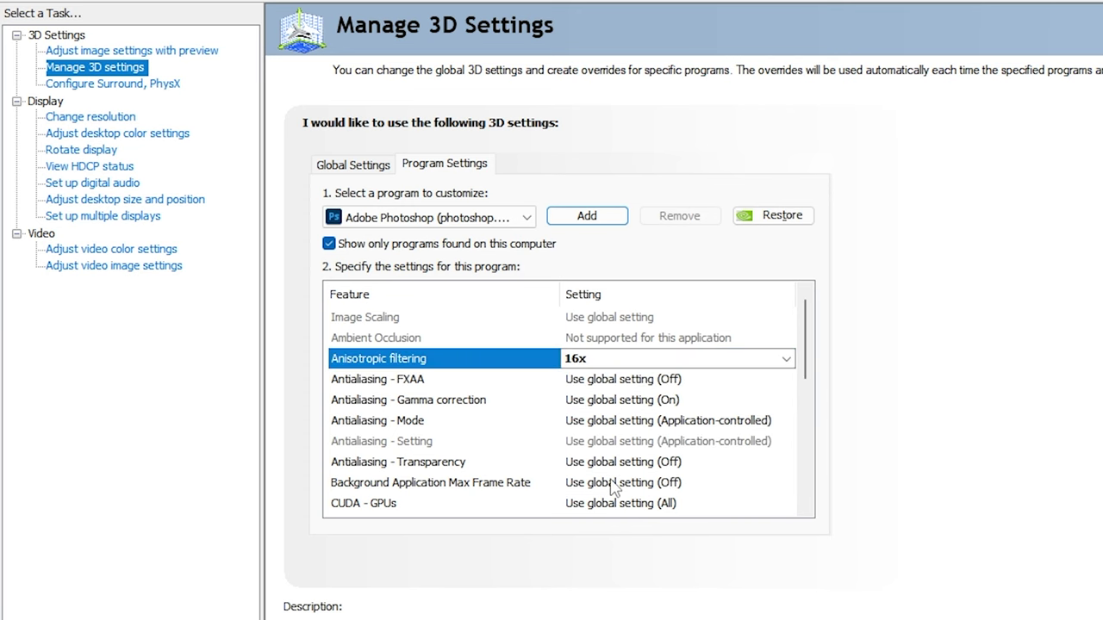
pyautogui.click(660, 366)
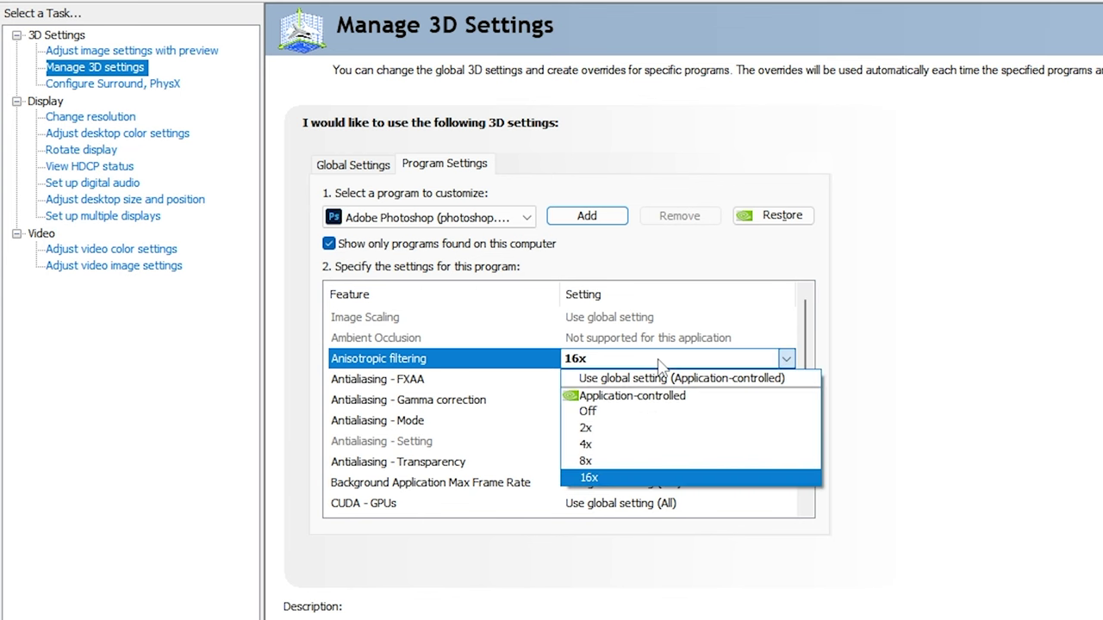
pyautogui.click(646, 443)
pyautogui.click(660, 366)
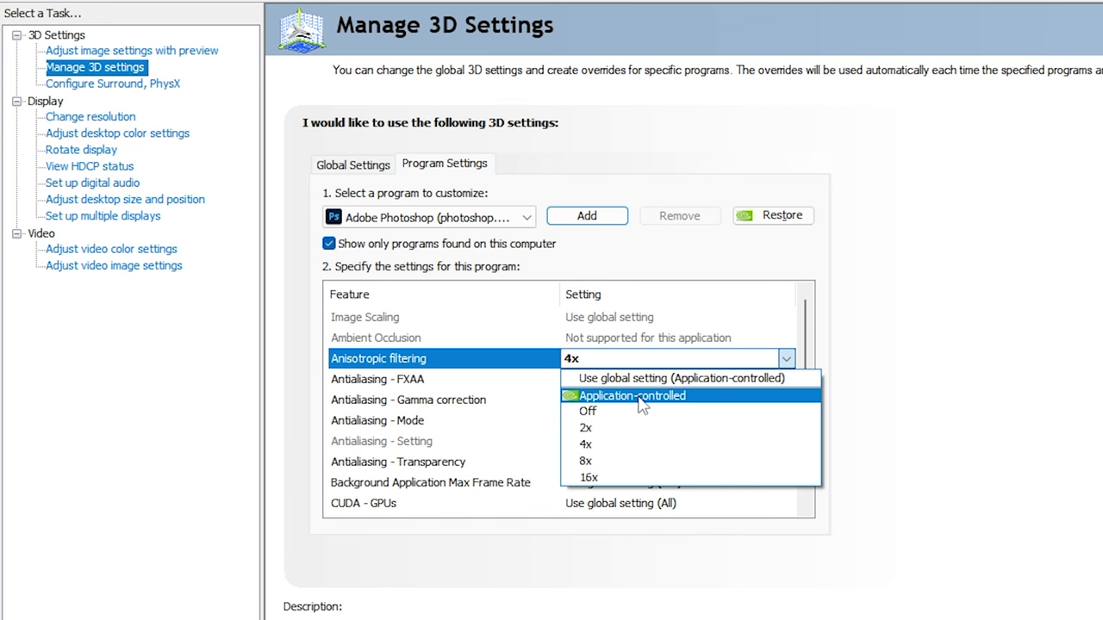
pyautogui.click(632, 479)
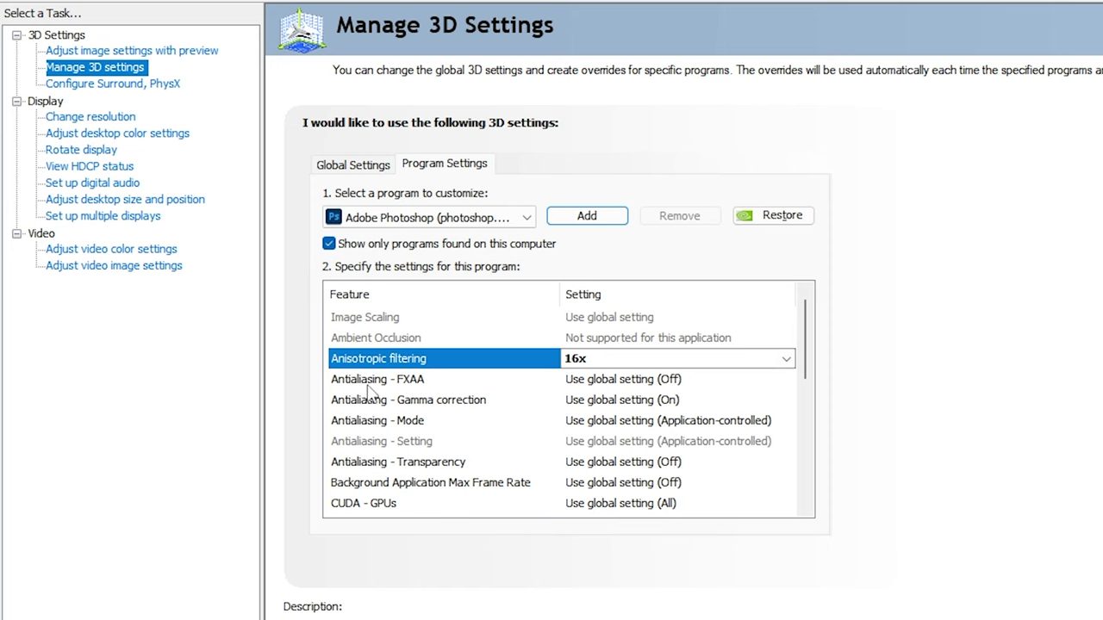
# Turn Antialiasing - FXAA and Gamma correction on for Photoshop.
pyautogui.click(542, 380)
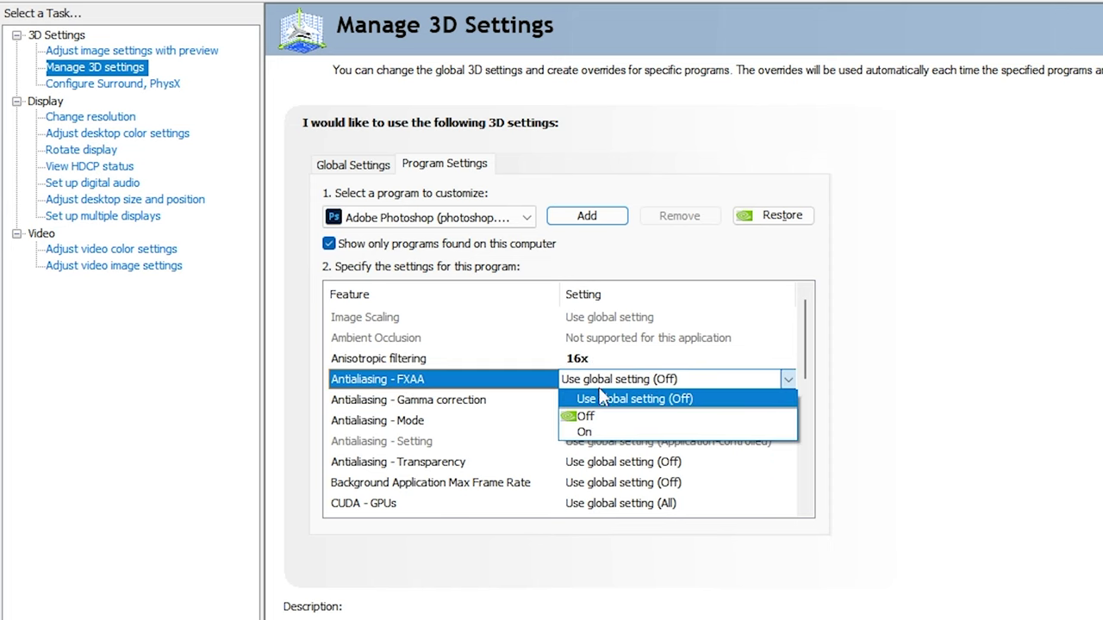
pyautogui.click(594, 433)
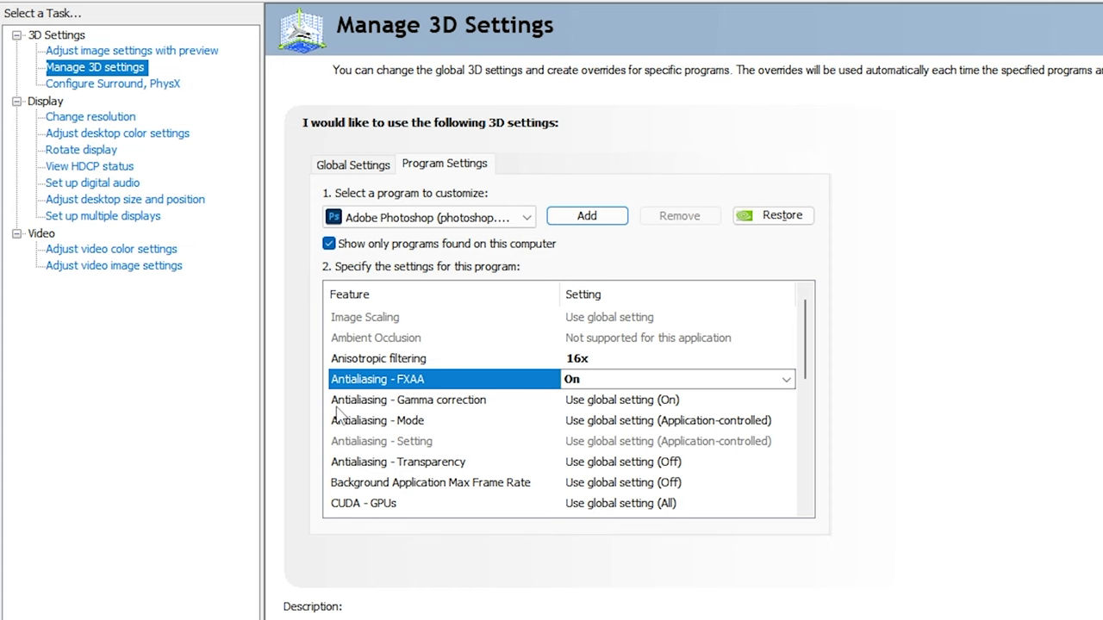
pyautogui.click(628, 404)
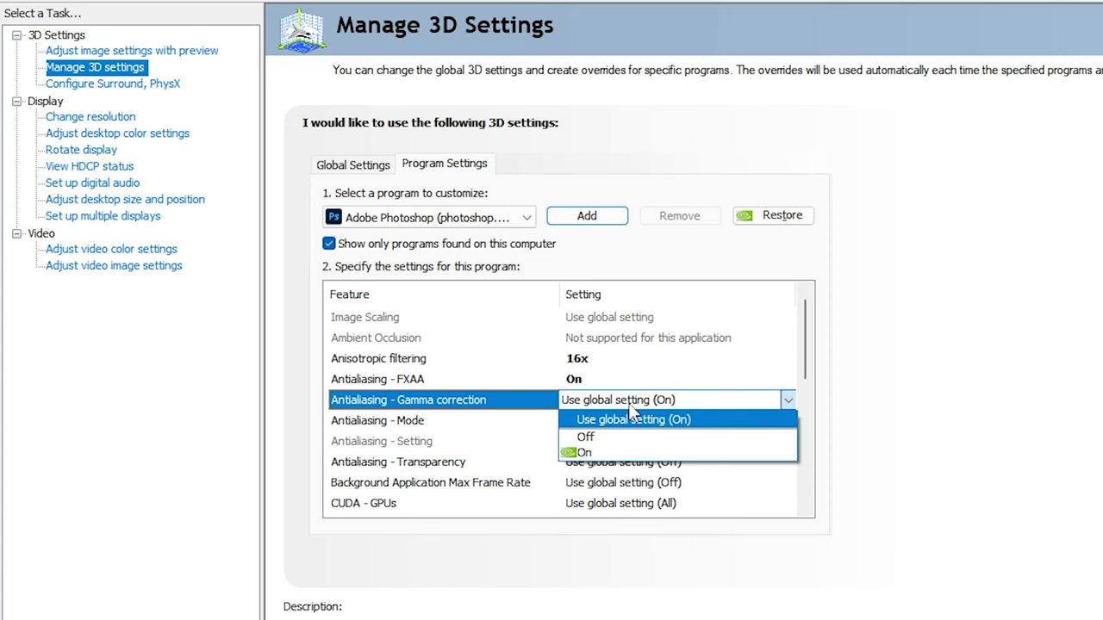
pyautogui.click(606, 454)
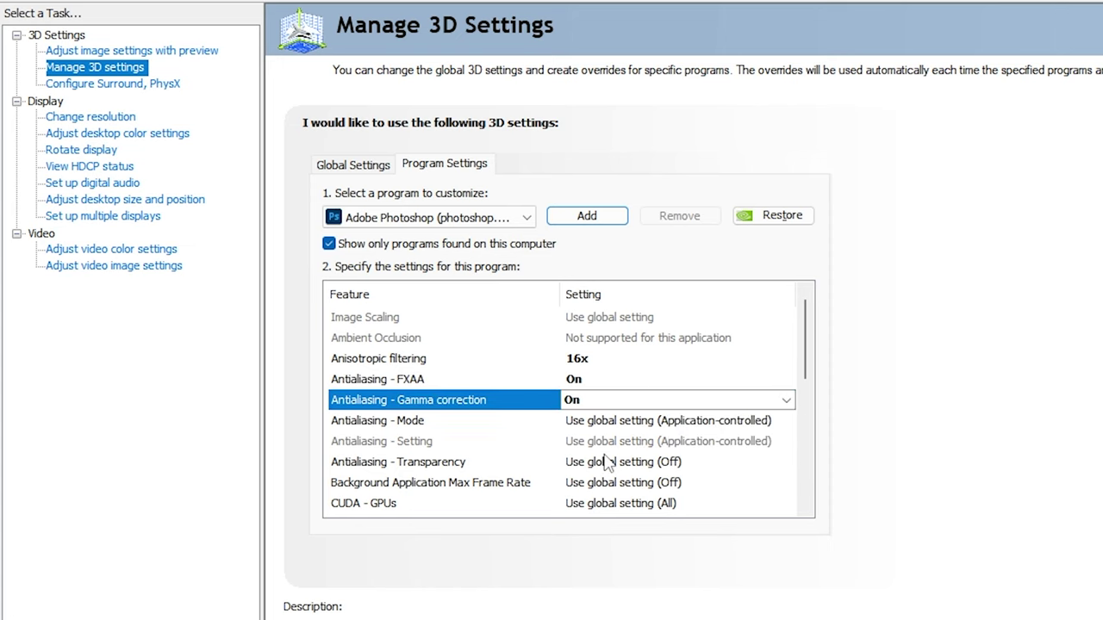
# Set Antialiasing Mode to Override any application setting and Antialiasing Setting to 8x.
pyautogui.click(403, 421)
pyautogui.click(748, 424)
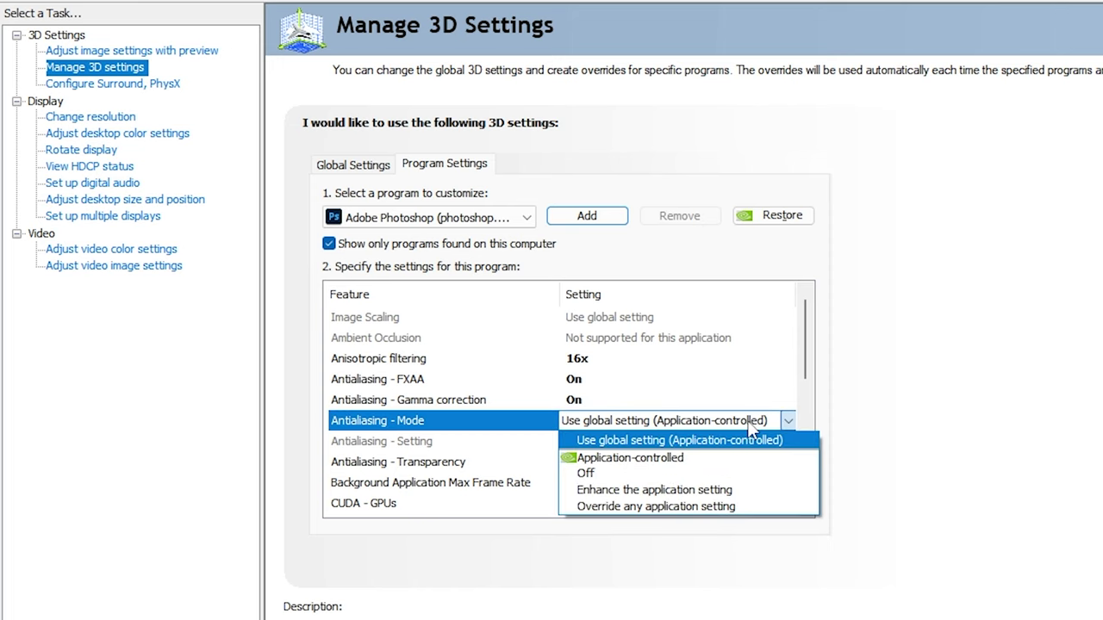
pyautogui.click(746, 515)
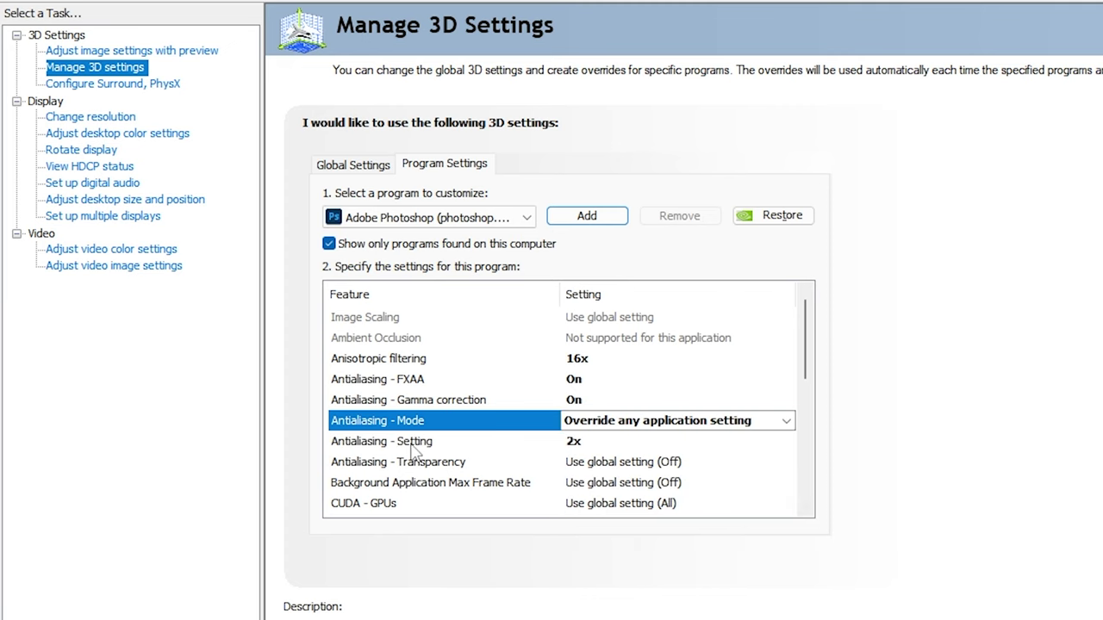
pyautogui.click(410, 443)
pyautogui.click(648, 443)
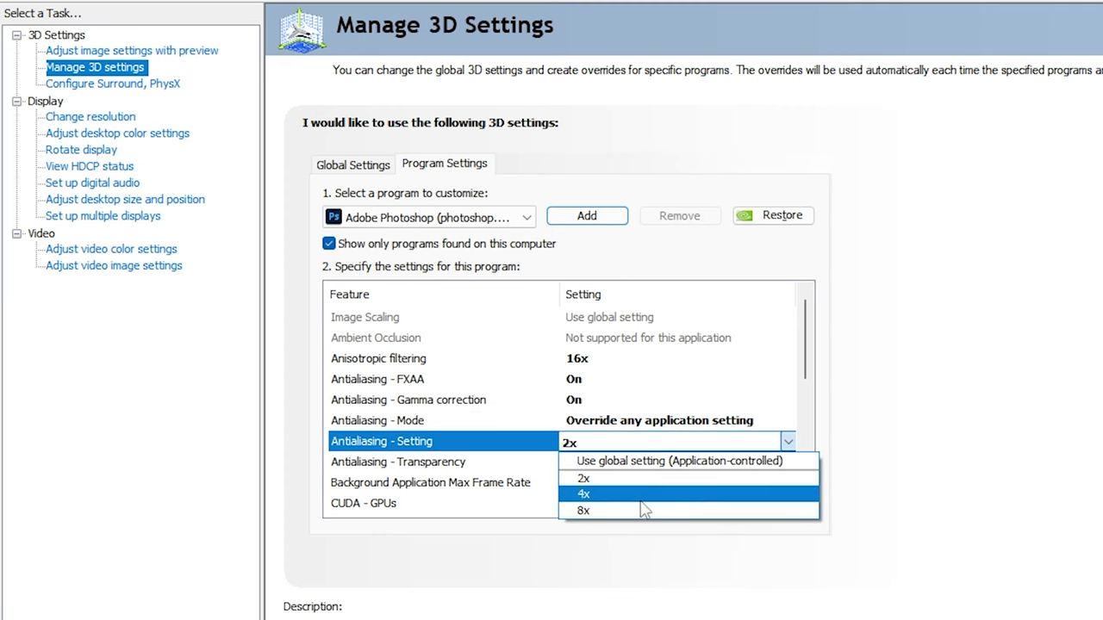
pyautogui.click(583, 510)
# Set Antialiasing - Transparency to 8x (supersample).
pyautogui.click(439, 462)
pyautogui.scroll(-1, 440, 388)
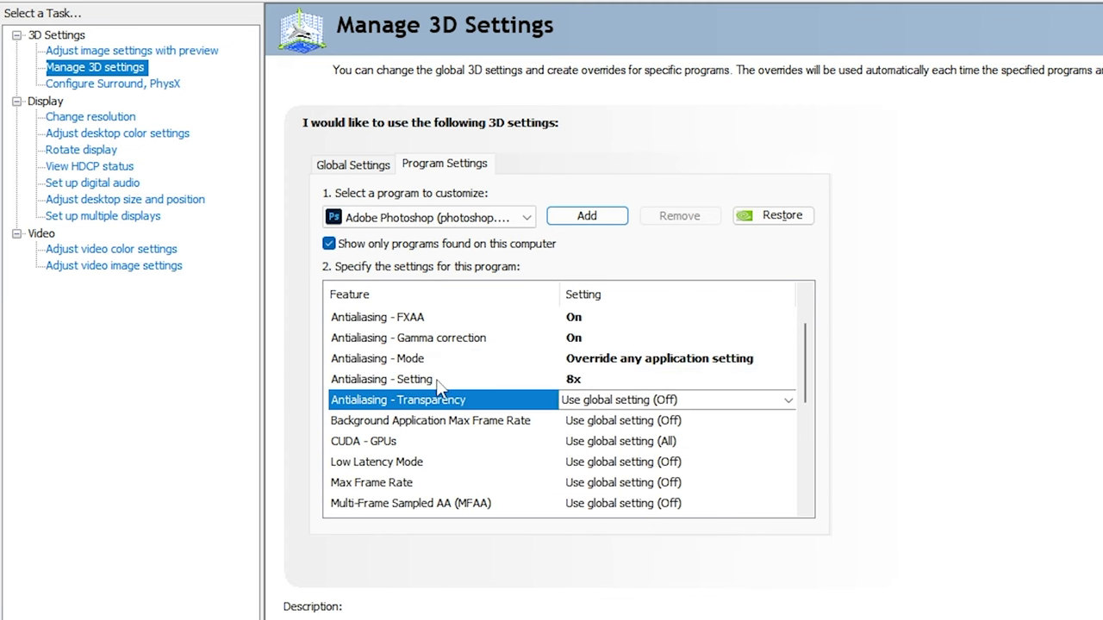
pyautogui.click(692, 402)
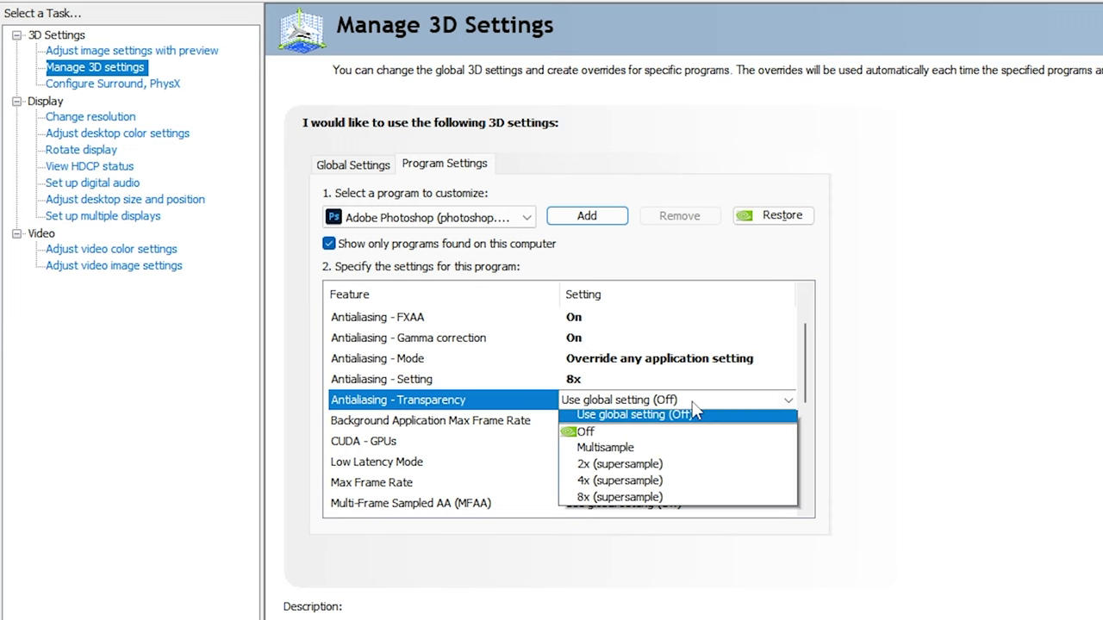
pyautogui.click(646, 503)
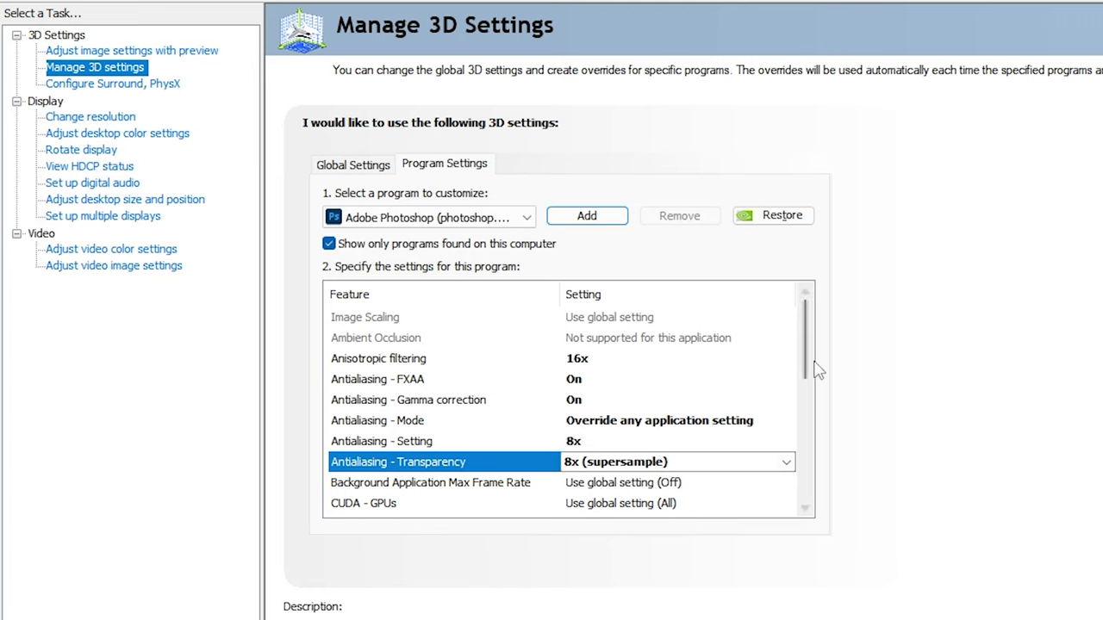
pyautogui.scroll(-3, 398, 345)
# Turn on Background Application Max Frame Rate and cap it at 200 FPS.
pyautogui.click(398, 342)
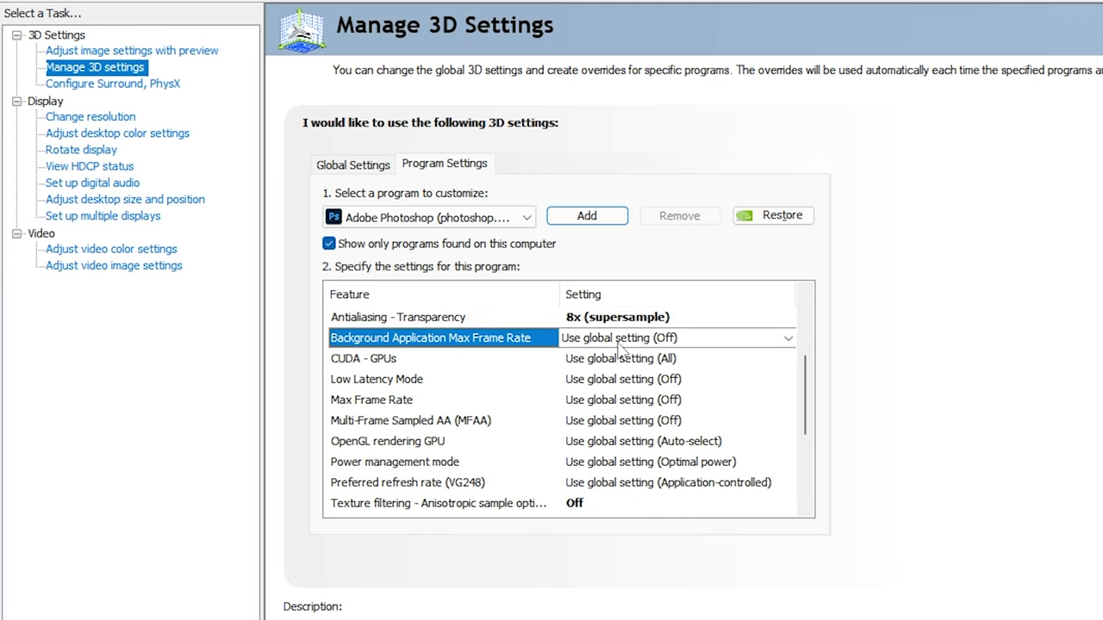
pyautogui.click(620, 341)
pyautogui.click(612, 444)
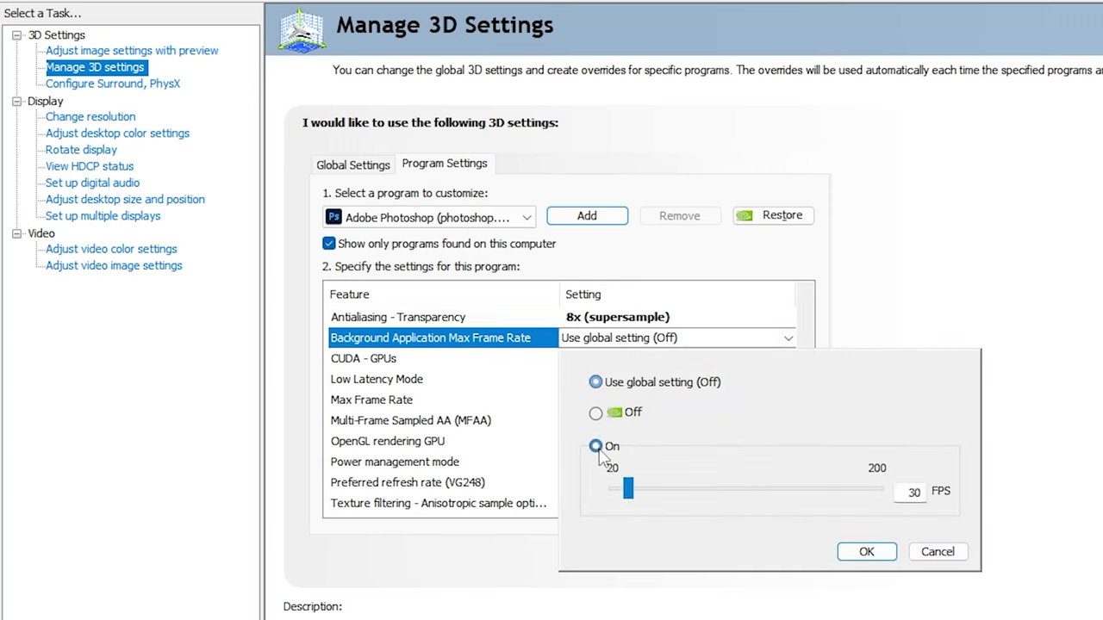
pyautogui.moveTo(628, 488); pyautogui.dragTo(919, 491)
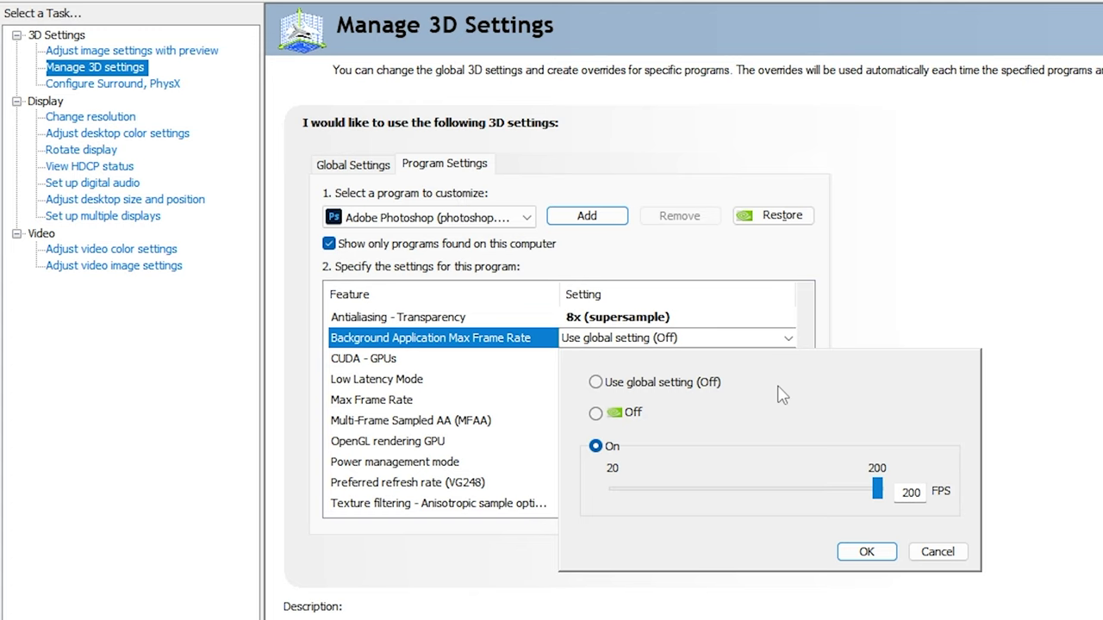
pyautogui.moveTo(878, 489); pyautogui.dragTo(914, 496)
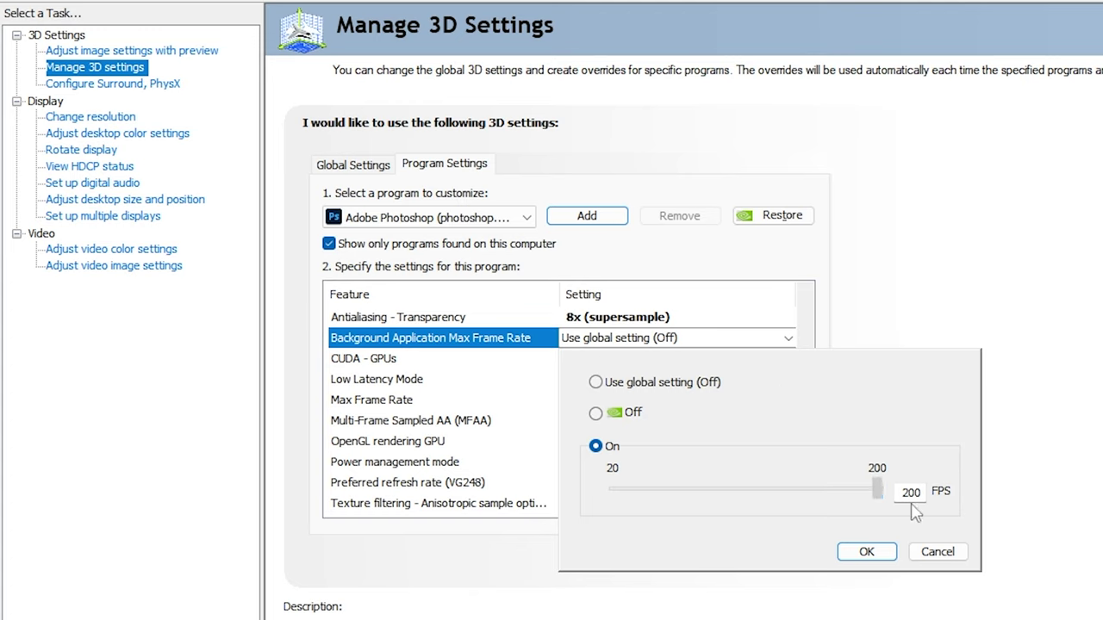
pyautogui.click(879, 552)
# Set CUDA - GPUs to use the GeForce GTX 1660 Ti.
pyautogui.click(379, 361)
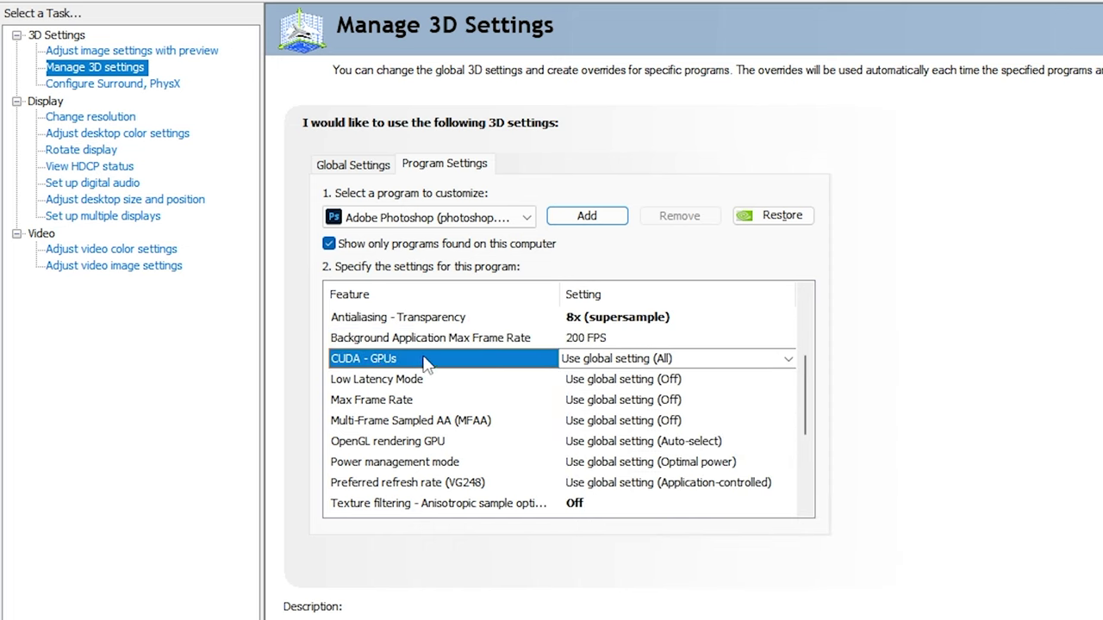
pyautogui.click(576, 358)
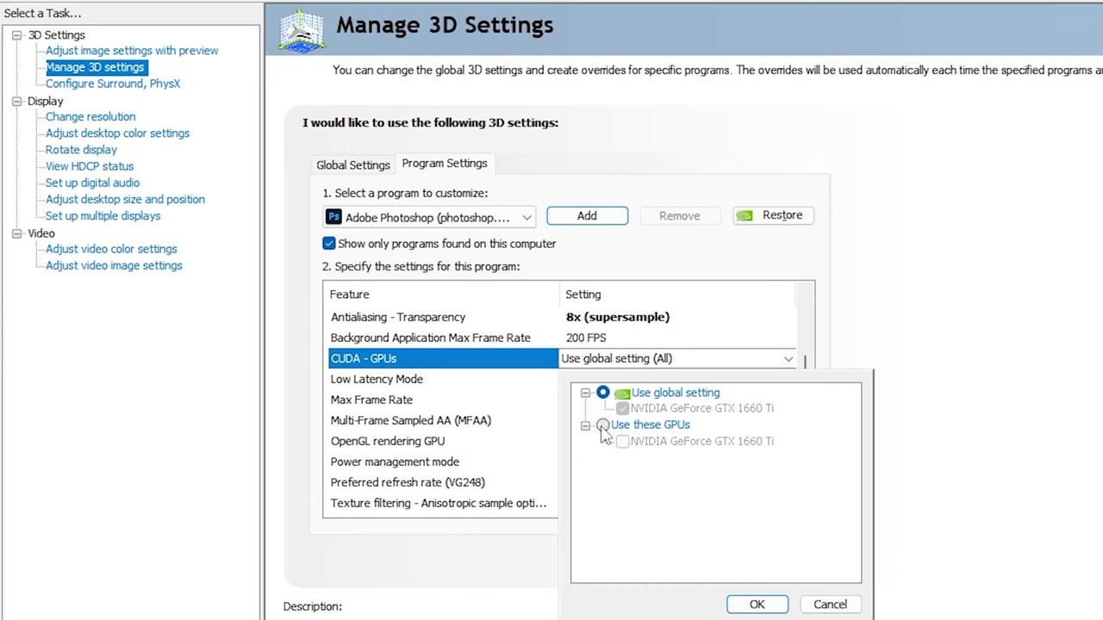
pyautogui.click(604, 426)
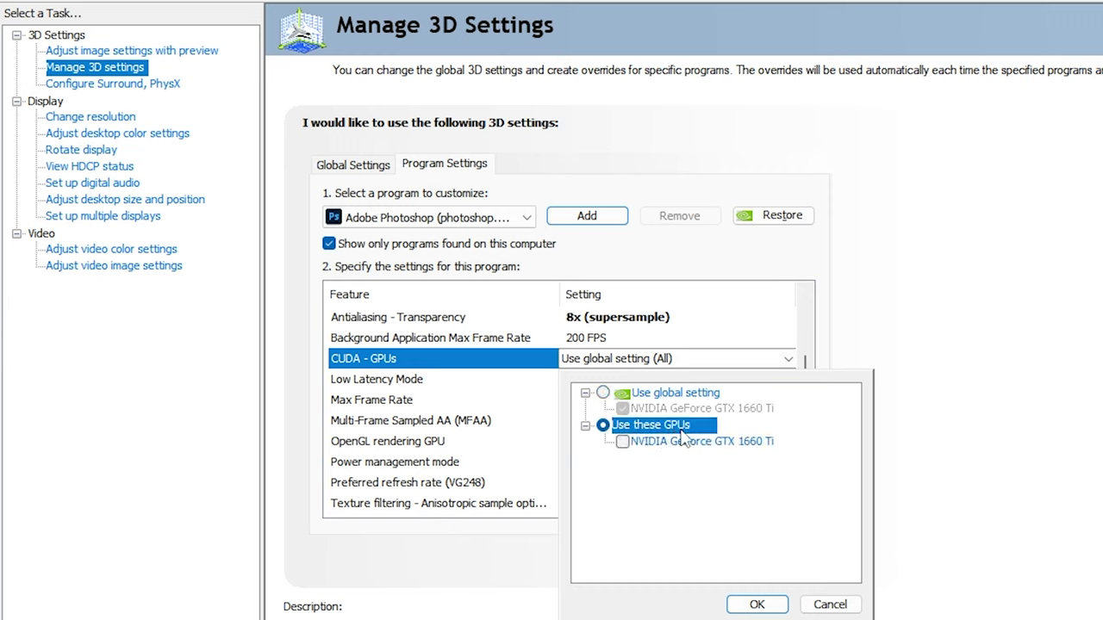
pyautogui.click(622, 442)
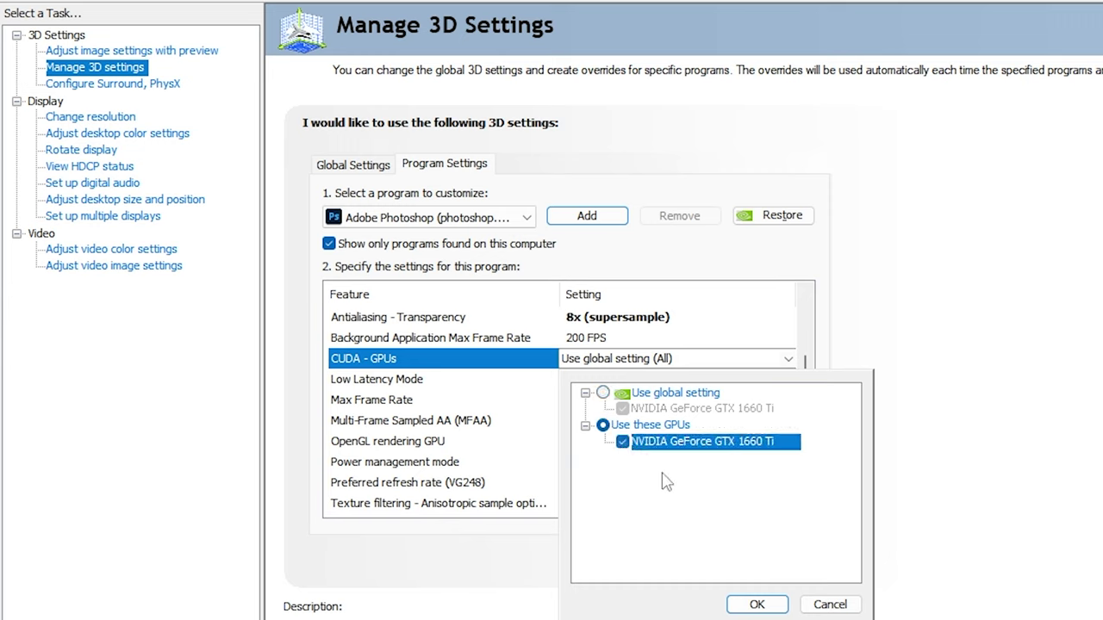
pyautogui.click(757, 605)
pyautogui.click(429, 382)
pyautogui.click(615, 383)
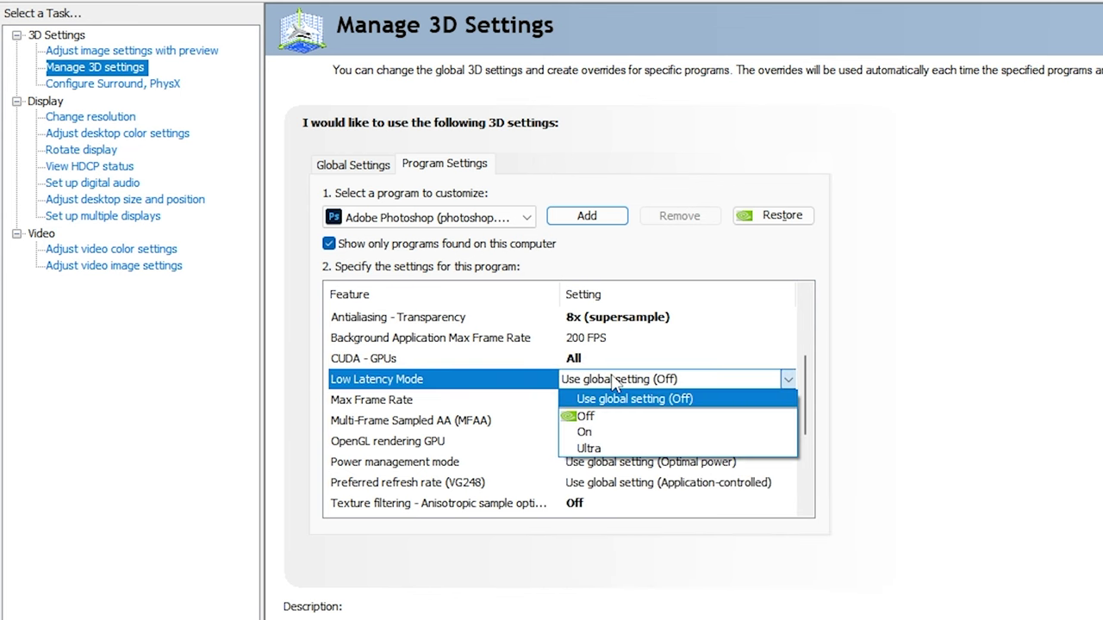
# Set Photoshop's Low Latency Mode to On.
pyautogui.click(611, 431)
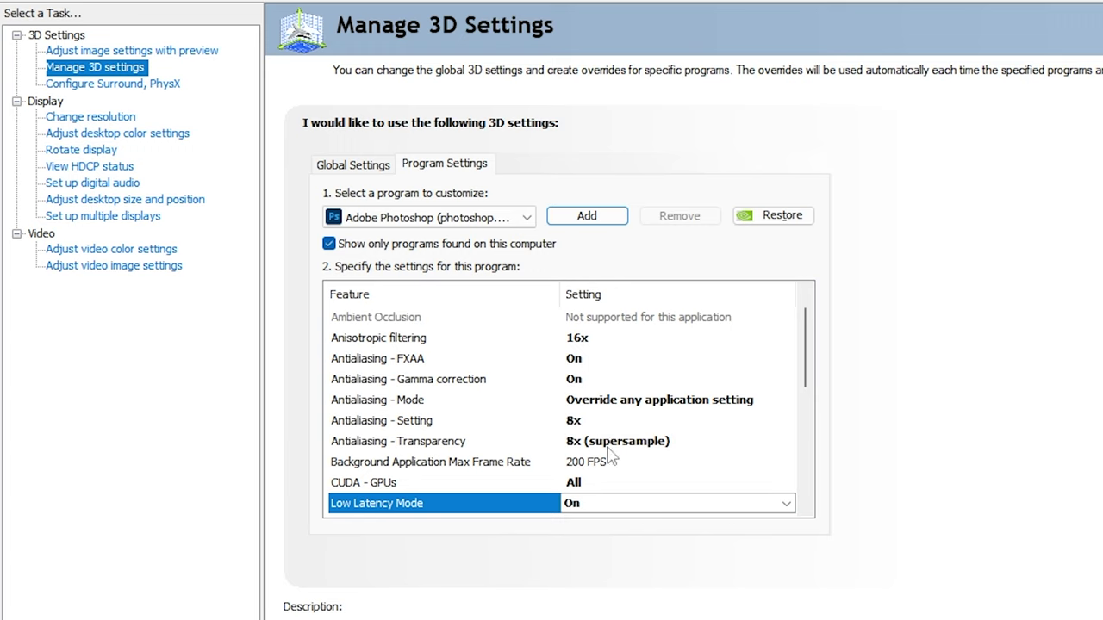
pyautogui.click(627, 510)
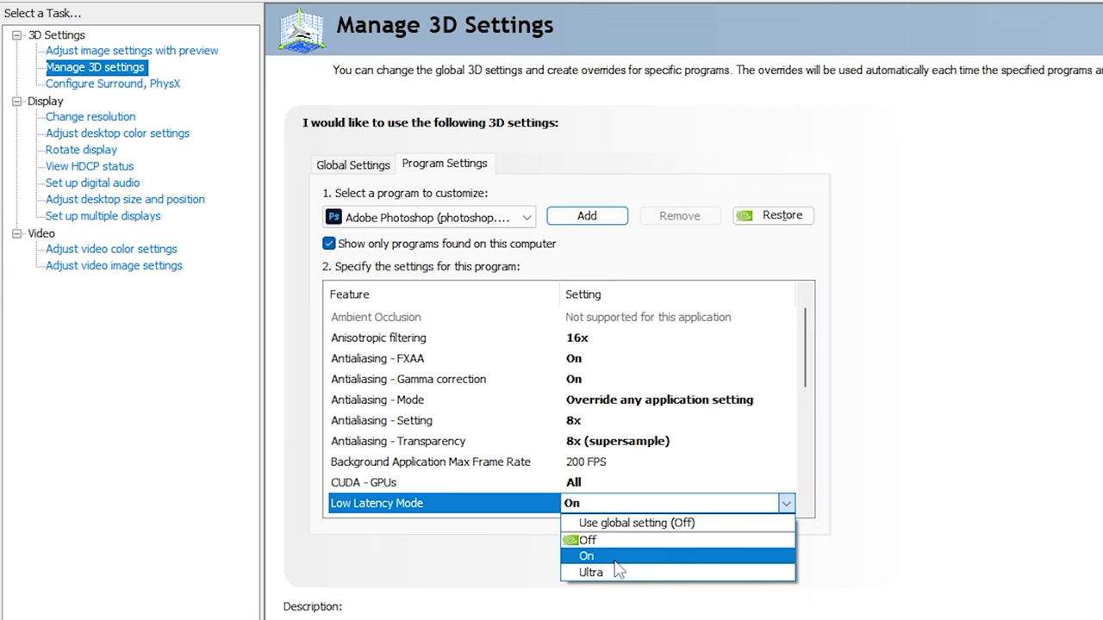
pyautogui.click(617, 557)
pyautogui.scroll(-2, 638, 431)
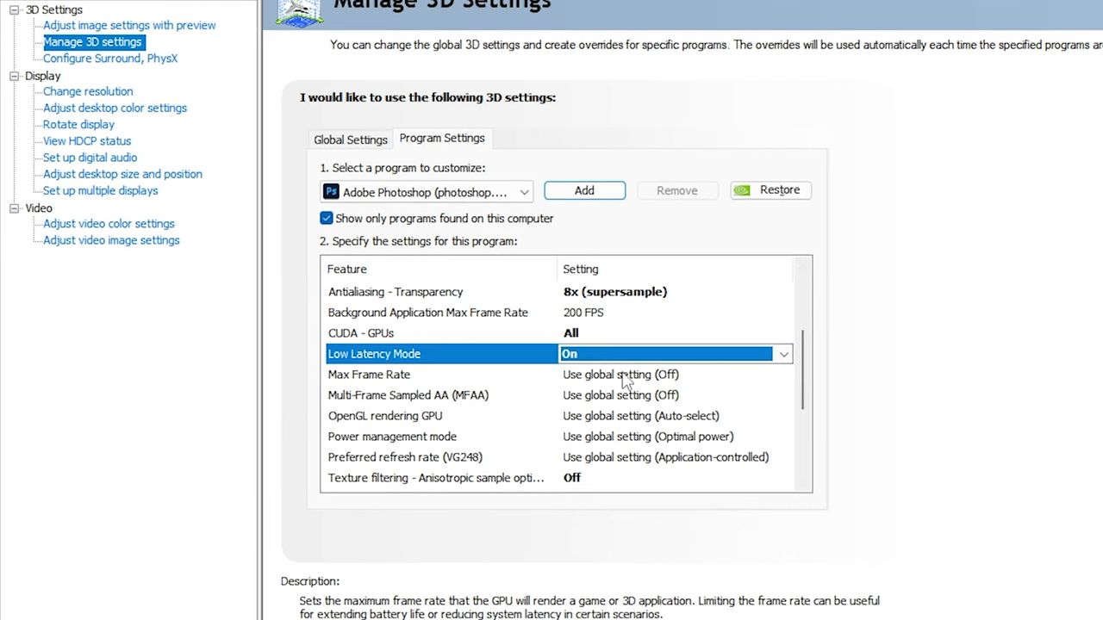
# Turn on the Max Frame Rate limit and raise it to 1000 FPS.
pyautogui.click(629, 400)
pyautogui.click(594, 484)
pyautogui.moveTo(621, 526); pyautogui.dragTo(910, 519)
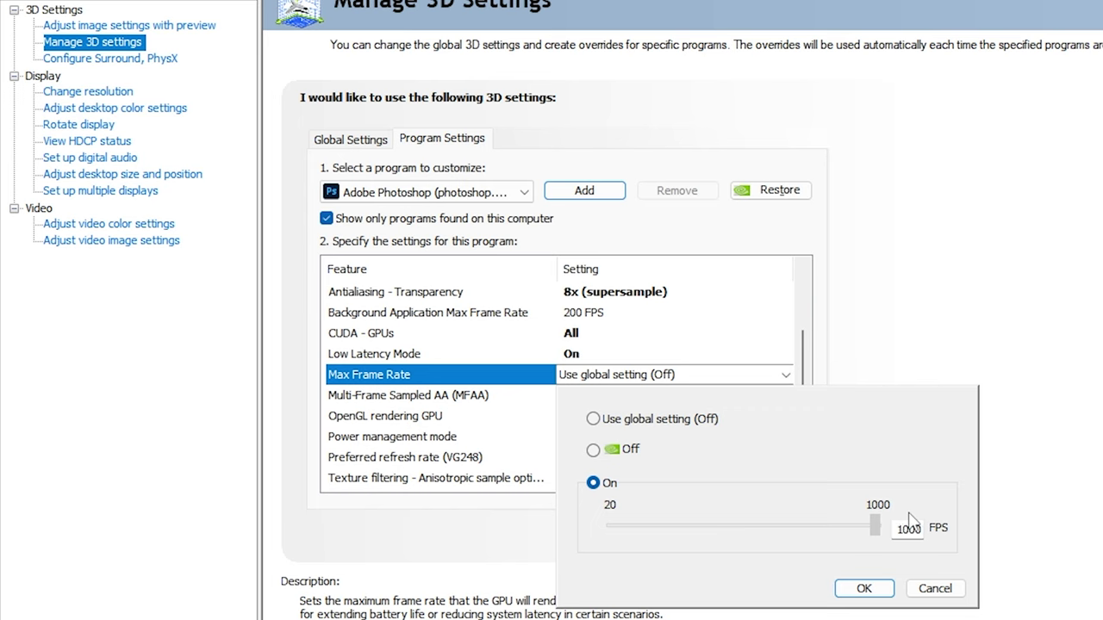
pyautogui.click(863, 589)
pyautogui.scroll(-1, 378, 343)
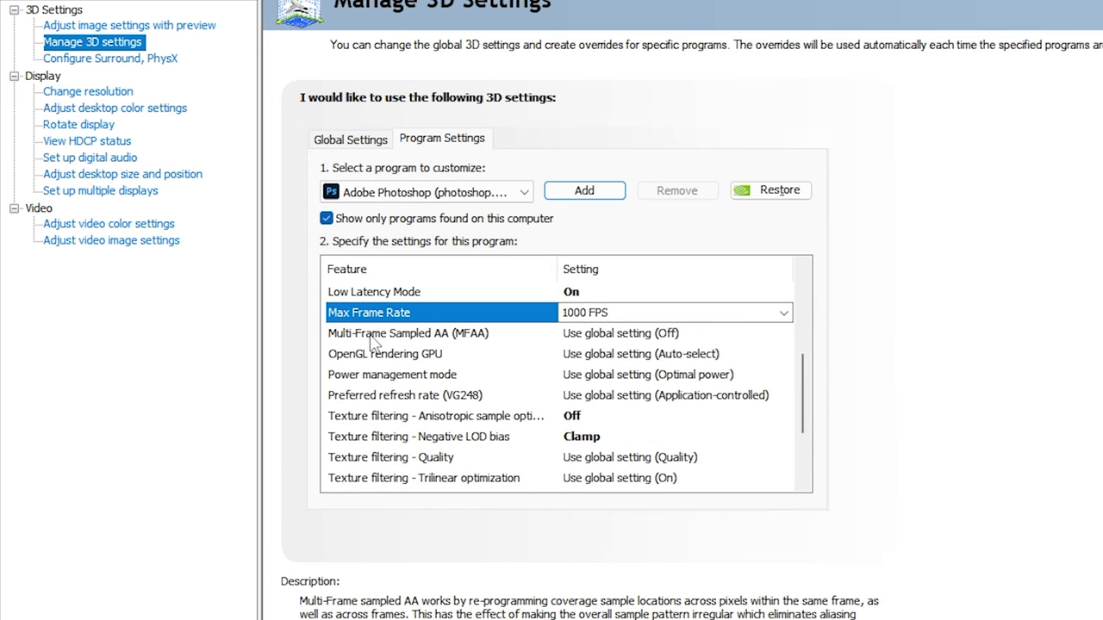
# Turn Multi-Frame Sampled AA on and render OpenGL on the GeForce GTX 1660 Ti.
pyautogui.click(619, 334)
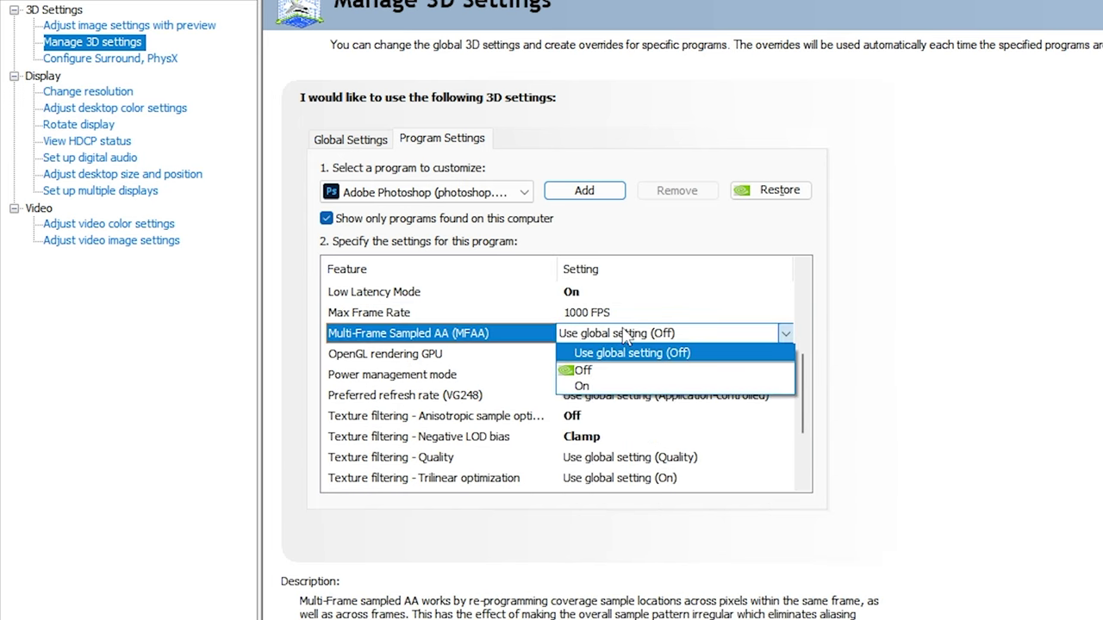
pyautogui.click(615, 387)
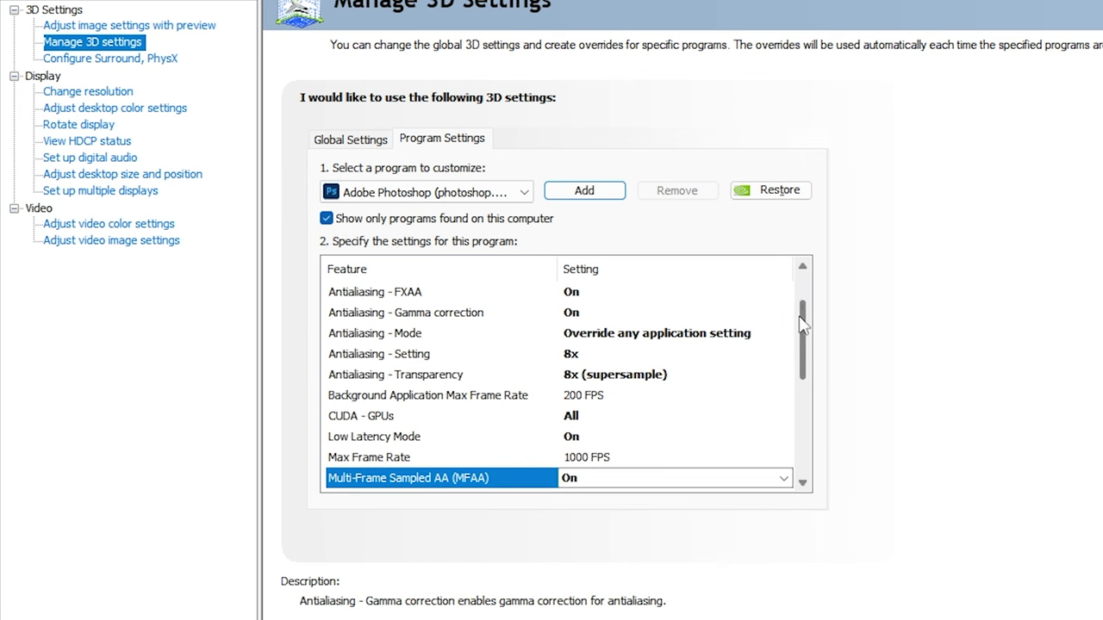
pyautogui.moveTo(804, 321); pyautogui.dragTo(804, 375)
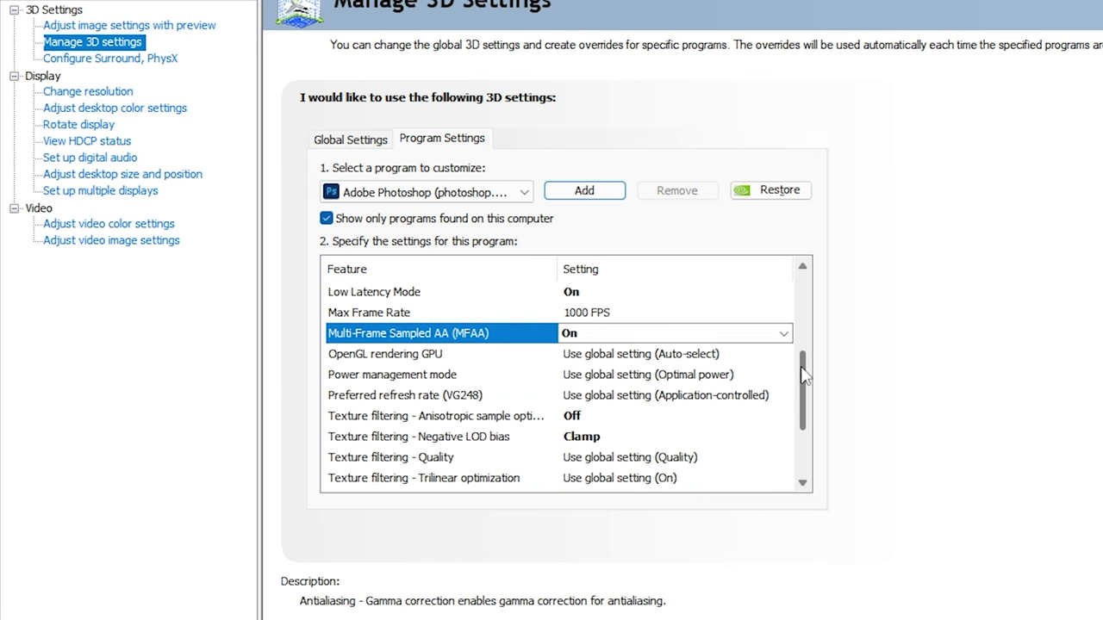
pyautogui.click(367, 360)
pyautogui.click(605, 355)
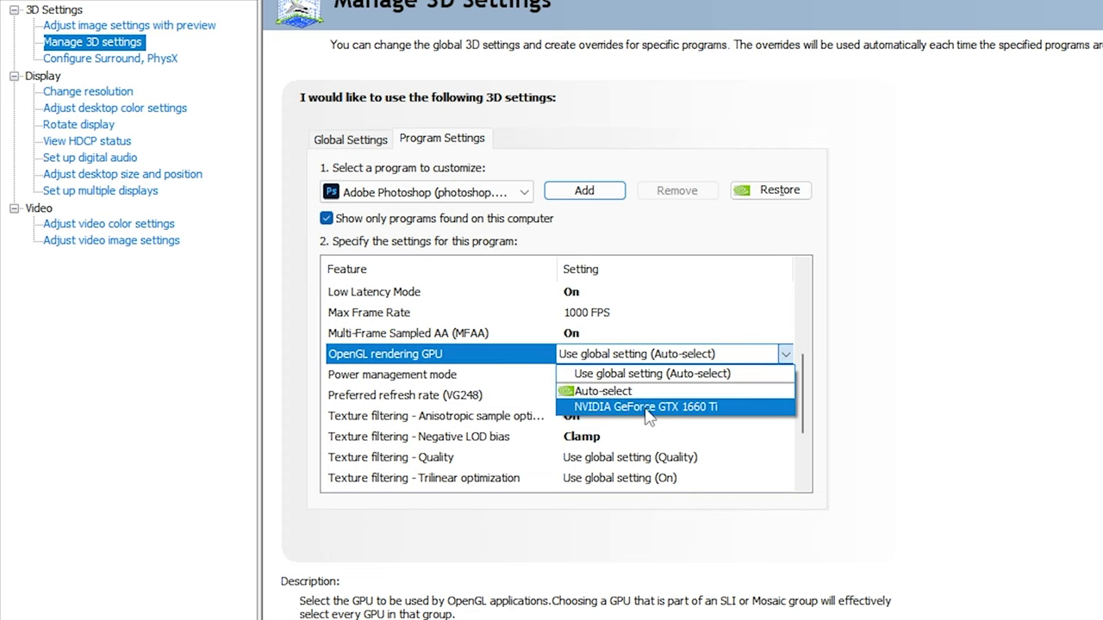
pyautogui.click(714, 407)
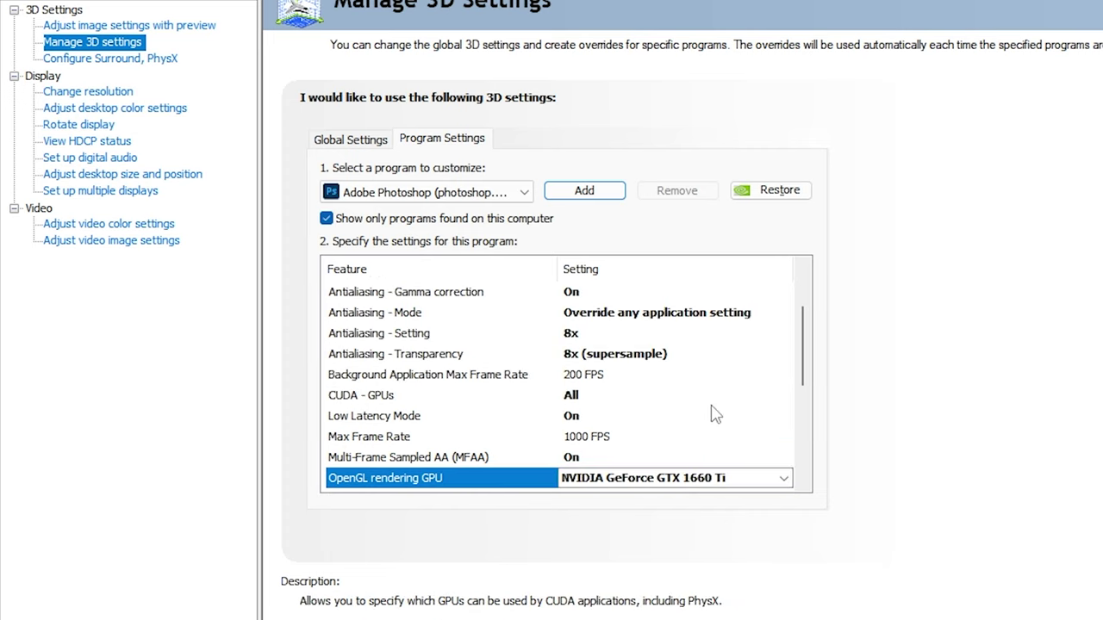
# Set Power management mode to Prefer maximum performance.
pyautogui.click(457, 312)
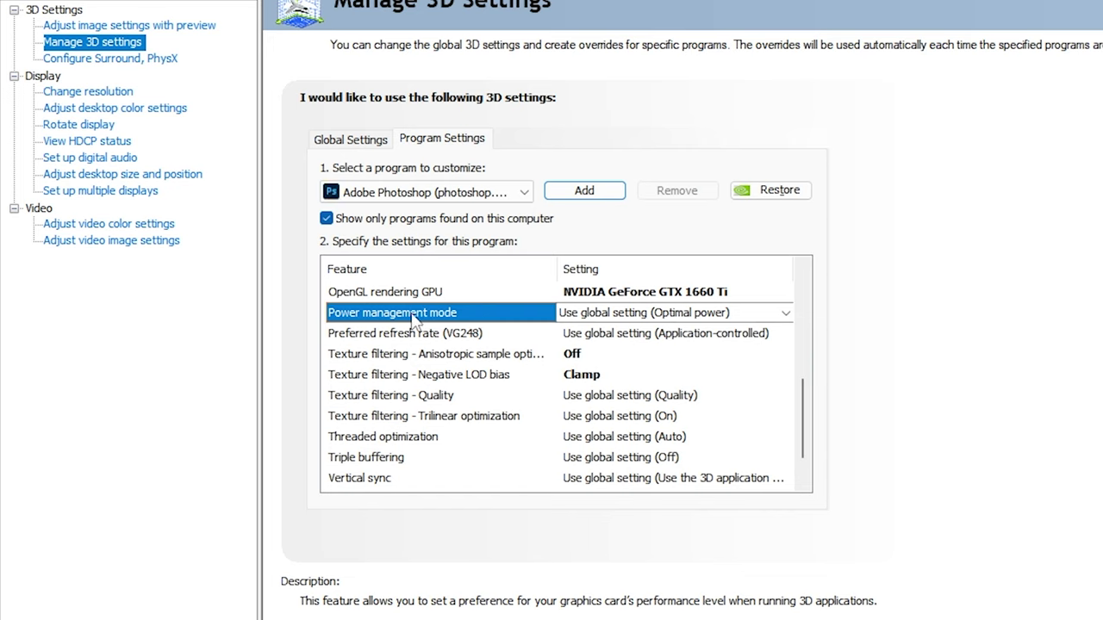
pyautogui.click(582, 313)
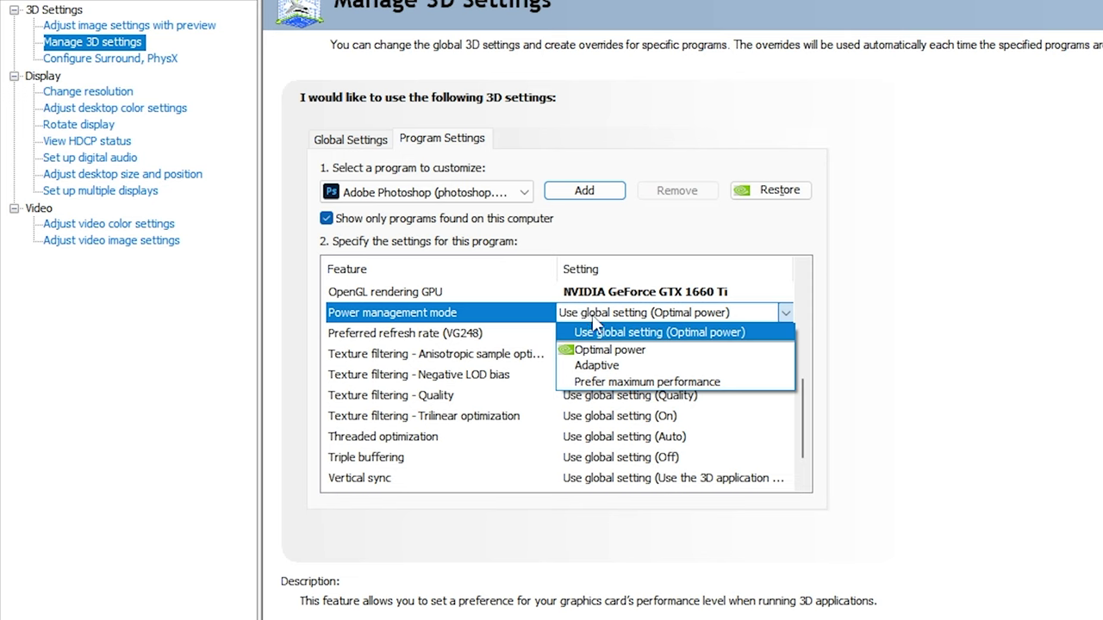
pyautogui.click(648, 382)
pyautogui.moveTo(806, 336); pyautogui.dragTo(804, 403)
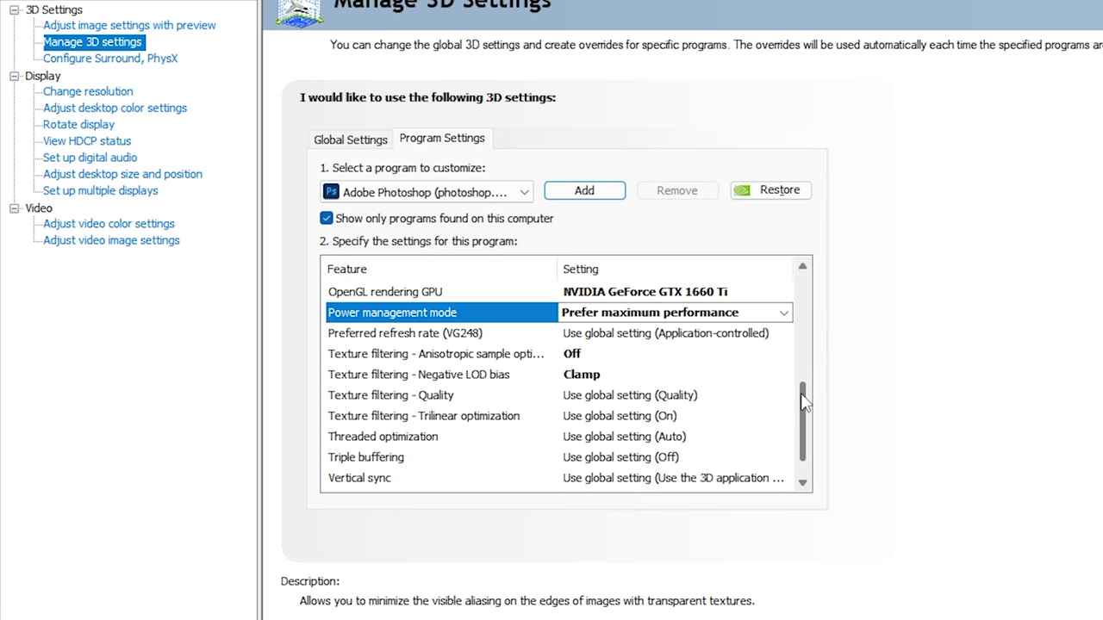
# Leave Preferred refresh rate on the global setting.
pyautogui.click(661, 334)
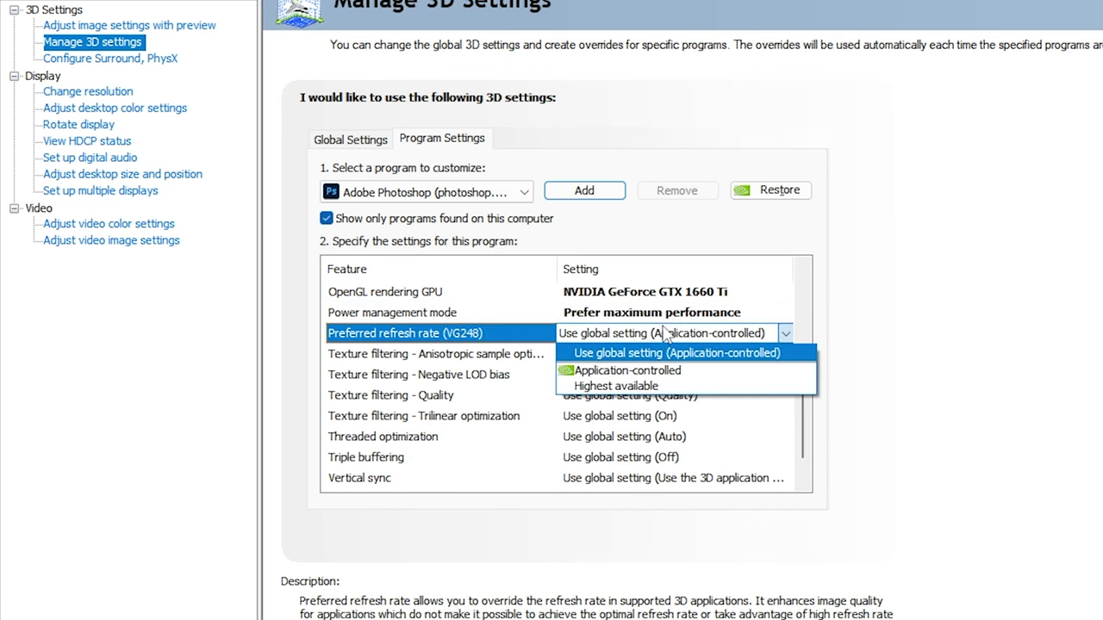
pyautogui.click(846, 346)
pyautogui.click(758, 336)
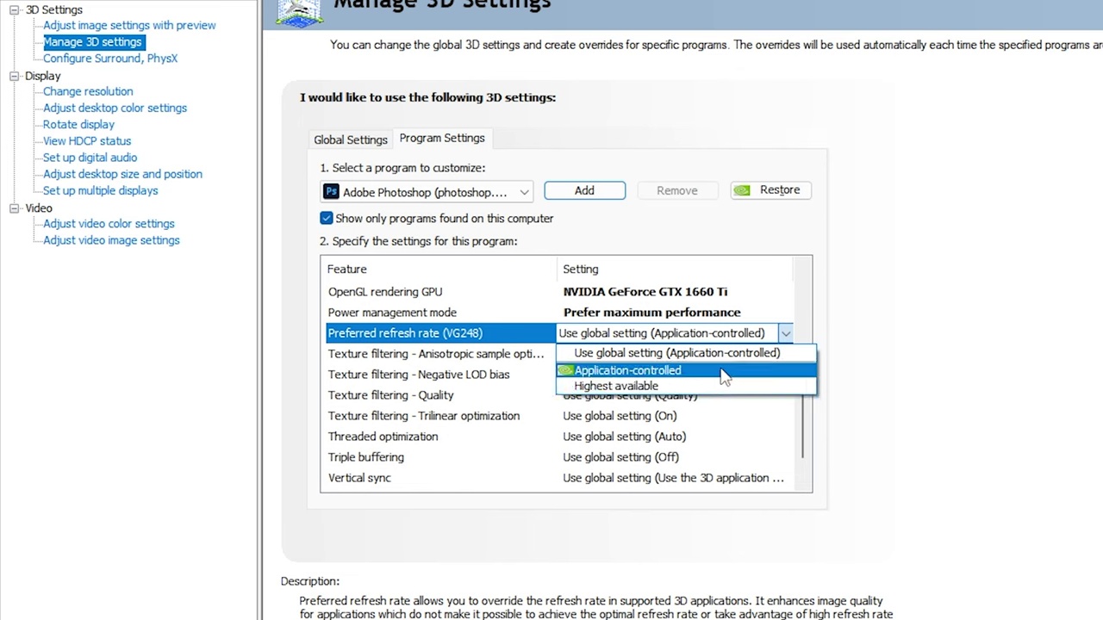
pyautogui.click(784, 333)
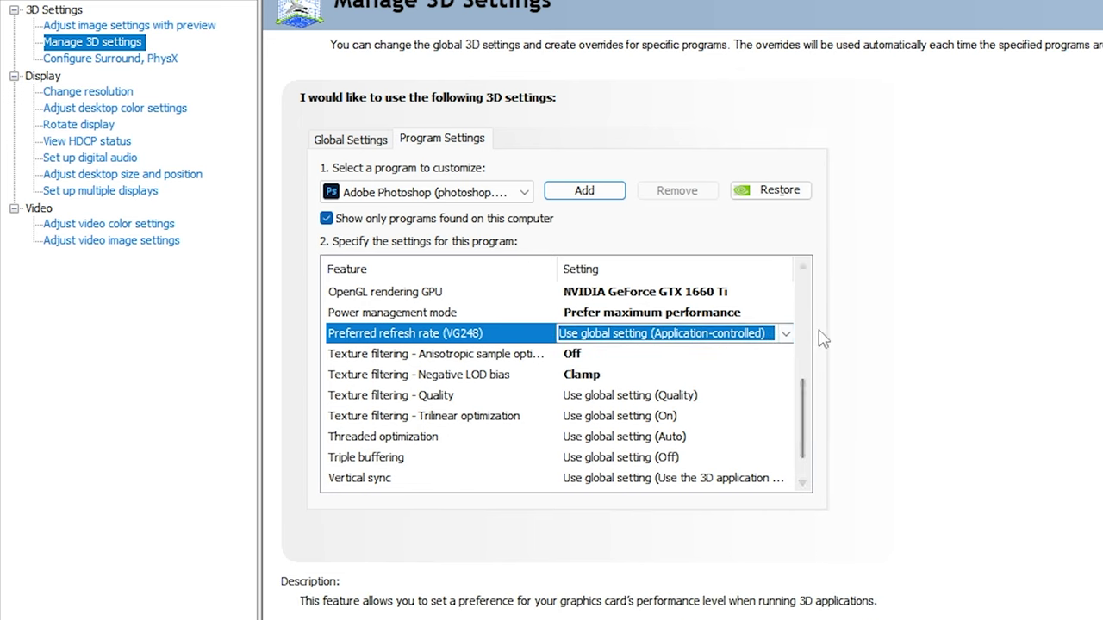
# Set Anisotropic sample optimization to On.
pyautogui.click(582, 355)
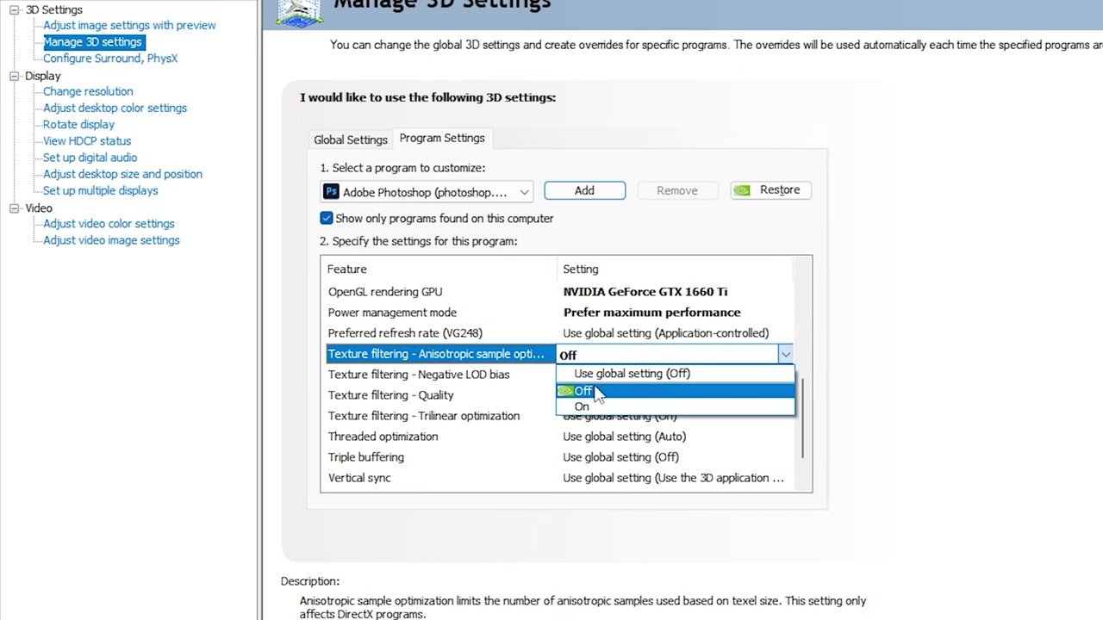
pyautogui.click(594, 408)
pyautogui.scroll(2, 595, 409)
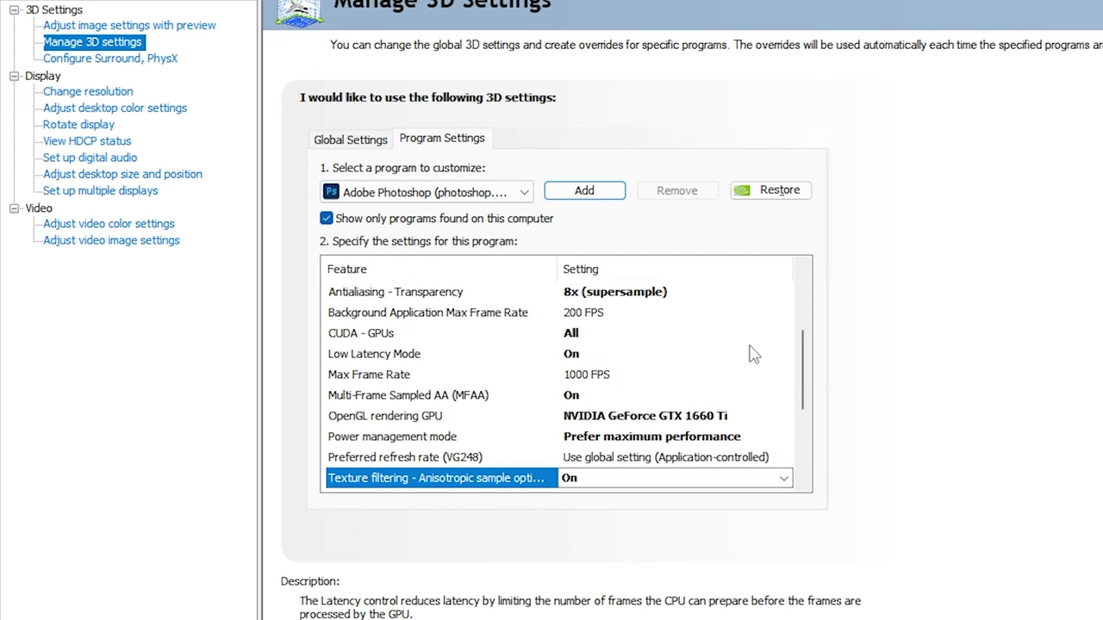
pyautogui.scroll(-2, 810, 401)
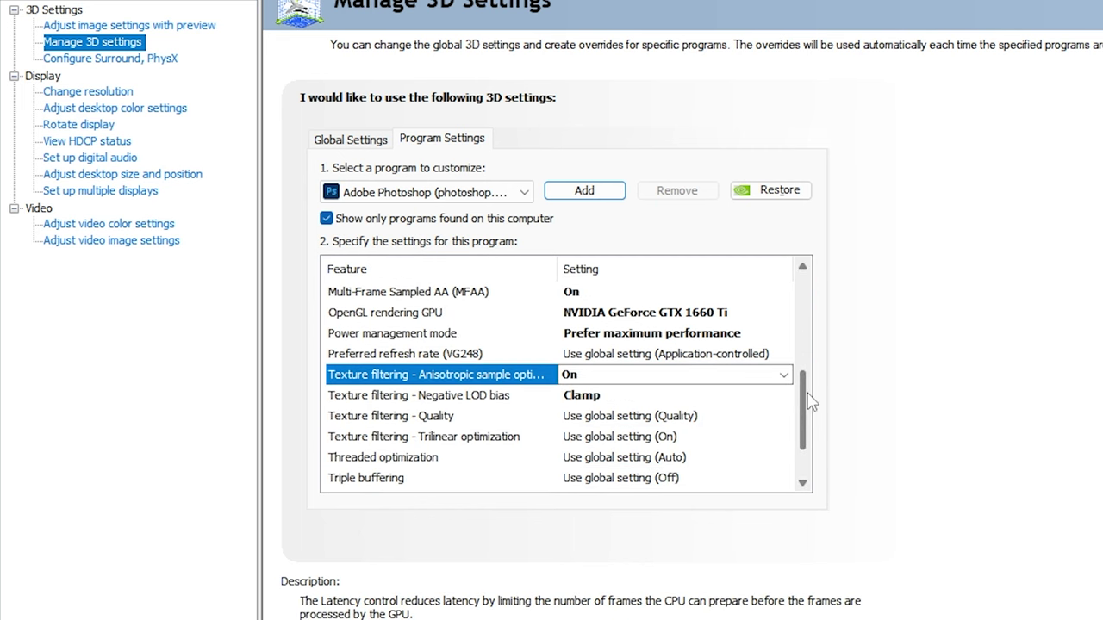
pyautogui.click(608, 379)
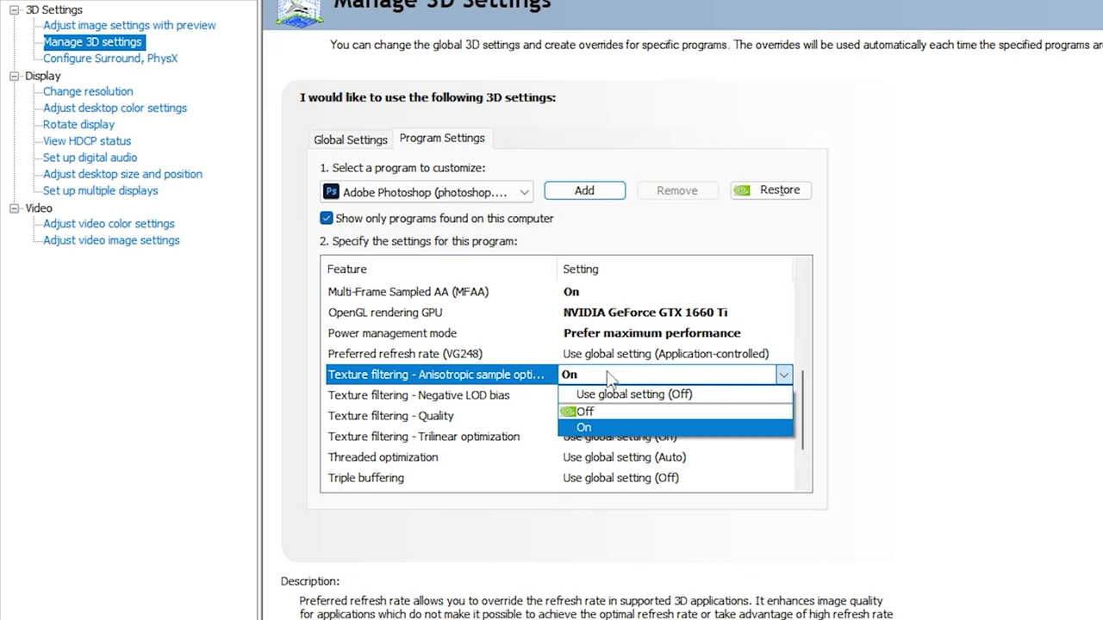
pyautogui.click(601, 382)
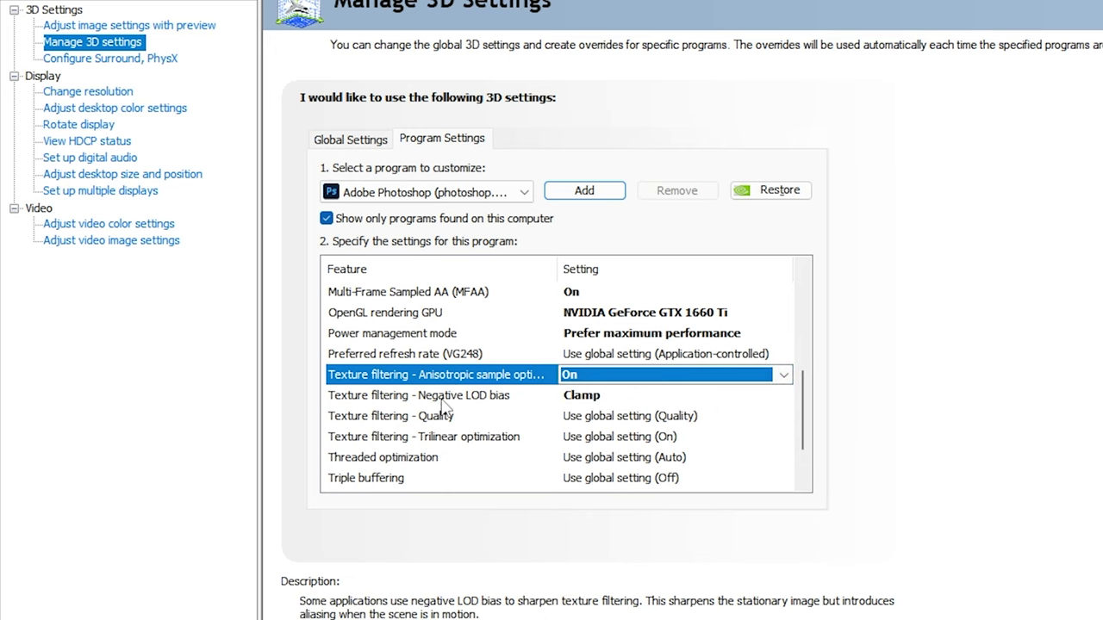
# Set Negative LOD bias to Clamp.
pyautogui.click(489, 401)
pyautogui.click(567, 398)
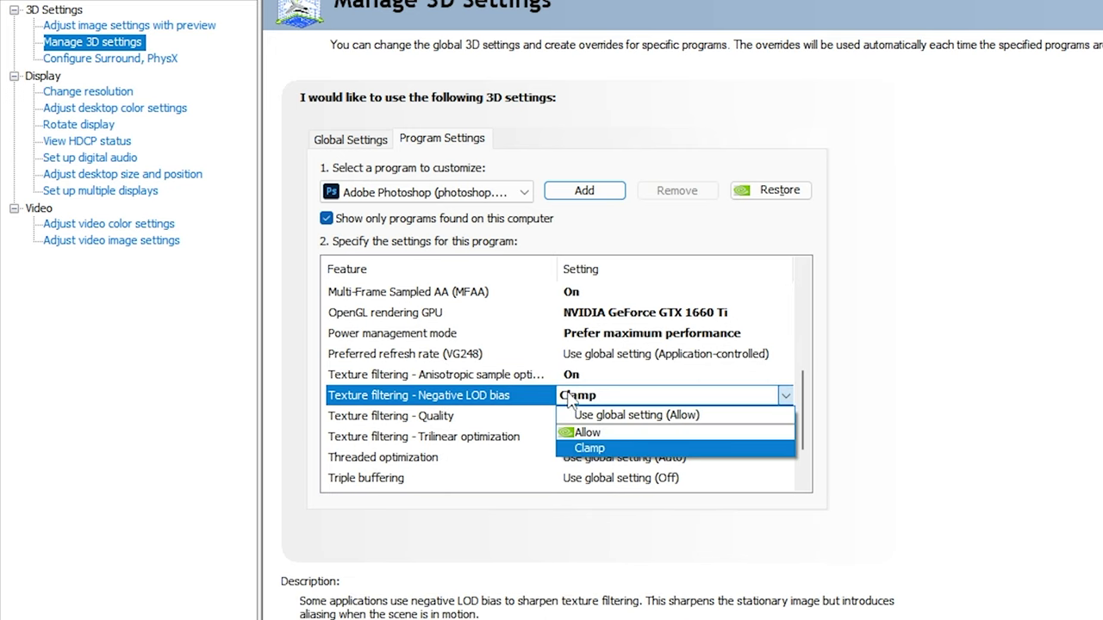
pyautogui.click(614, 452)
pyautogui.scroll(-1, 422, 362)
# Set Texture filtering - Quality to High quality.
pyautogui.click(422, 356)
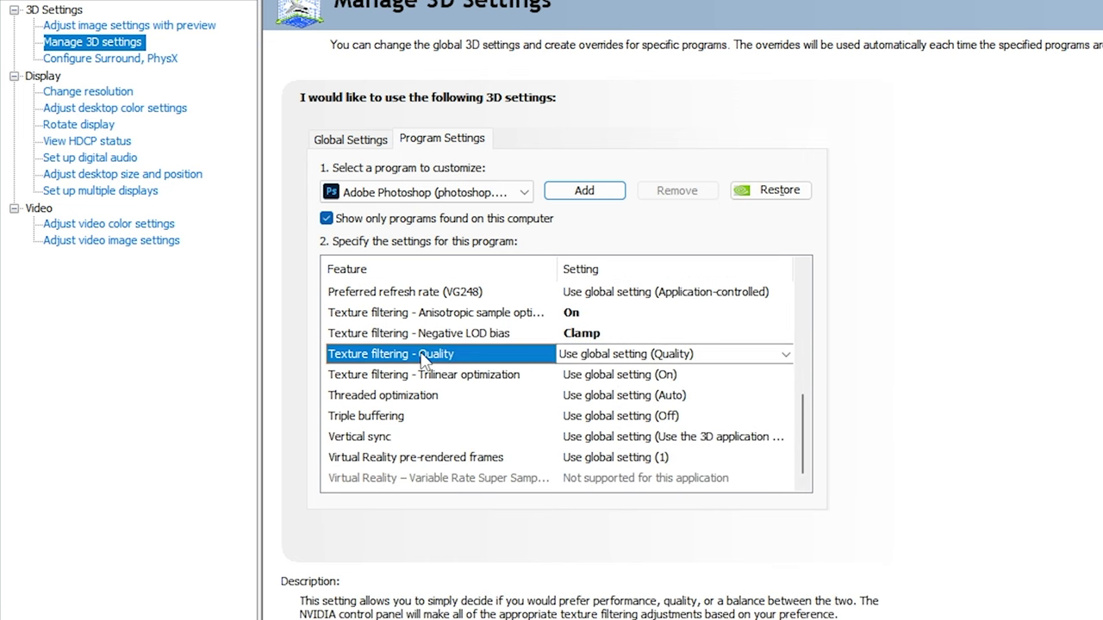
pyautogui.click(607, 354)
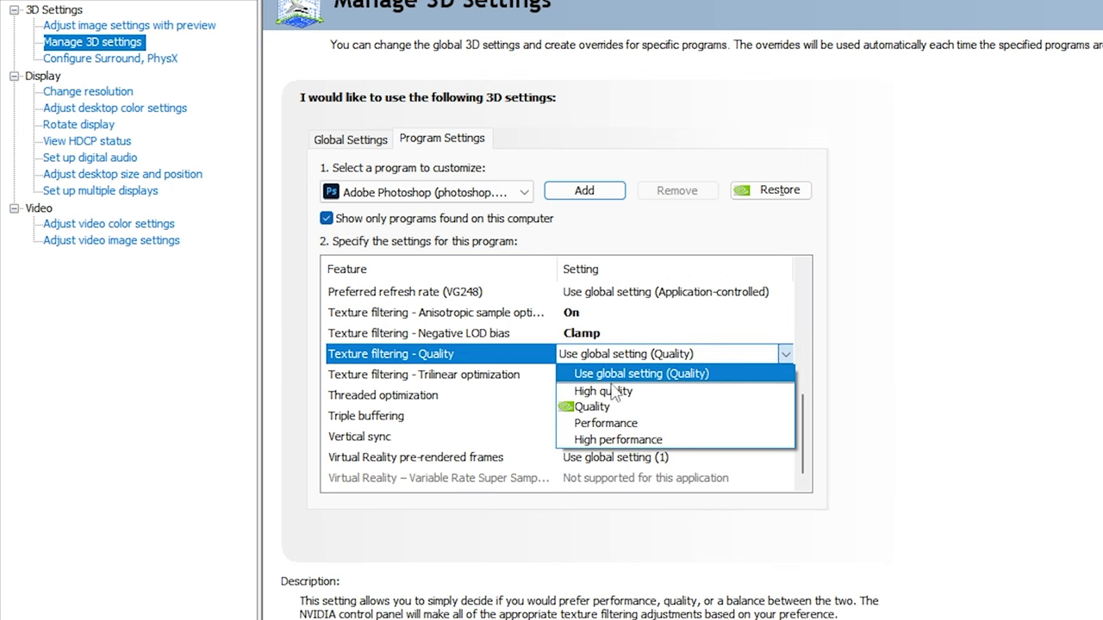
pyautogui.click(632, 441)
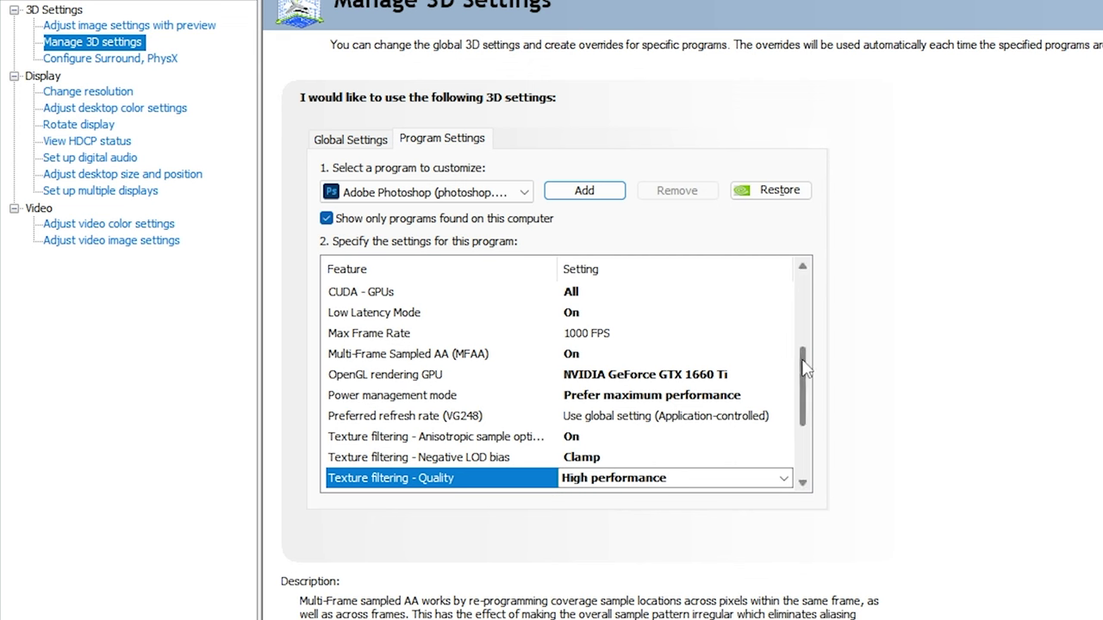
pyautogui.scroll(-2, 763, 379)
pyautogui.click(630, 355)
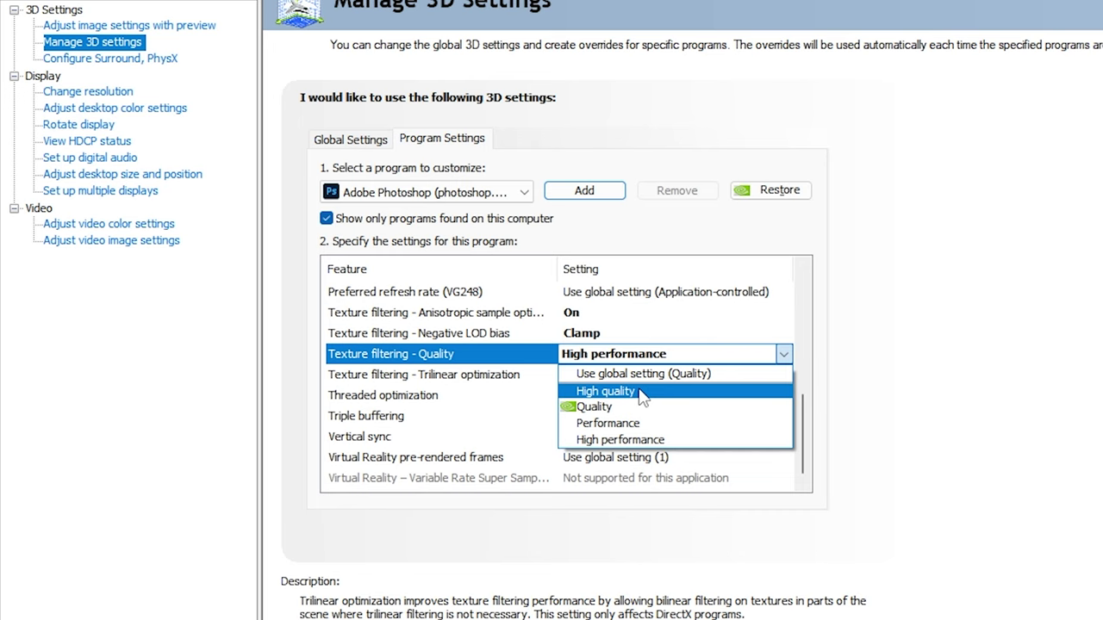
pyautogui.click(642, 393)
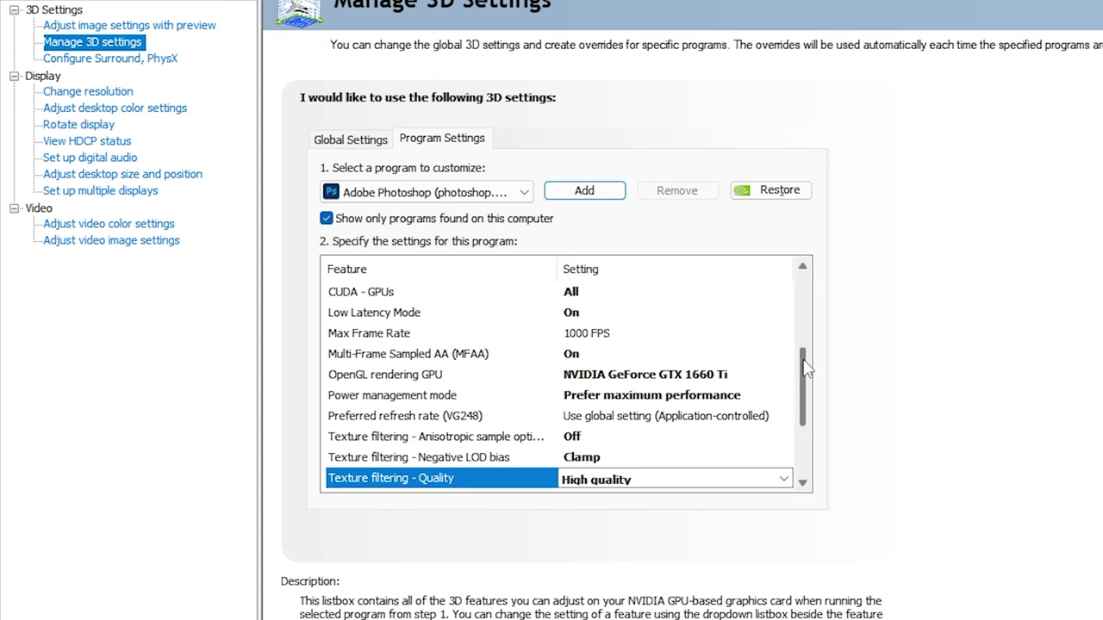
pyautogui.scroll(-2, 805, 366)
pyautogui.click(646, 356)
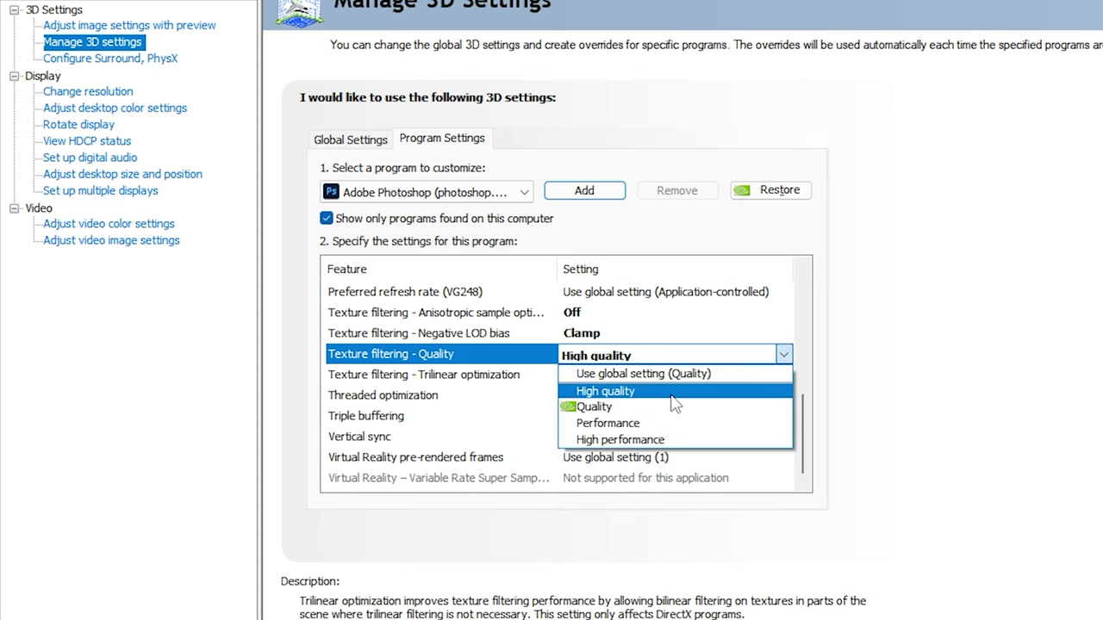
pyautogui.click(671, 393)
# Set Trilinear optimization to On.
pyautogui.click(460, 376)
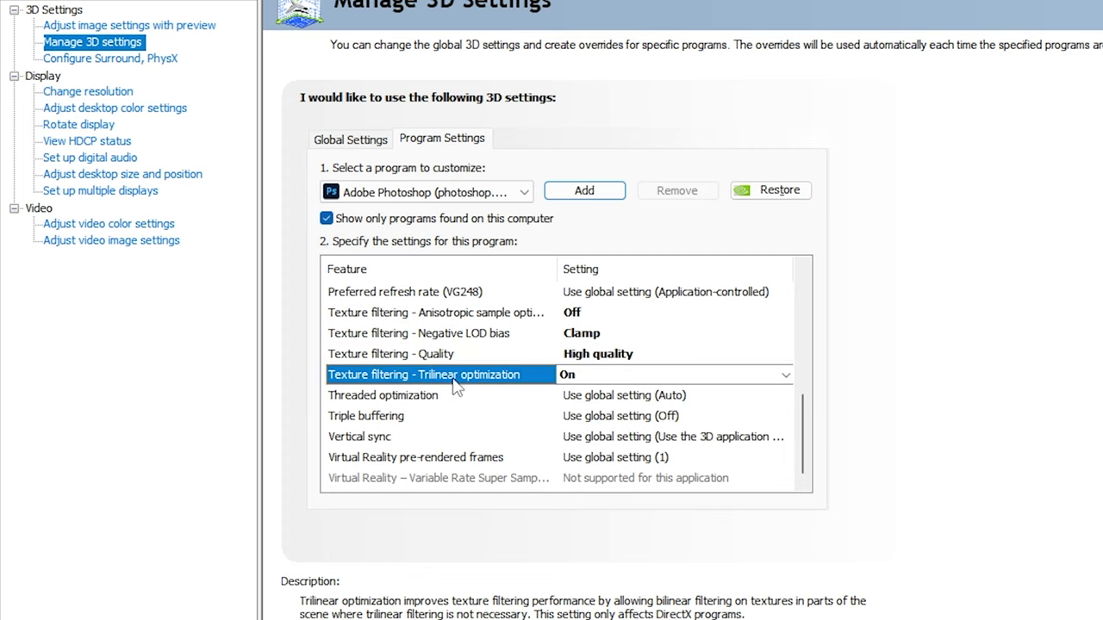
pyautogui.click(575, 377)
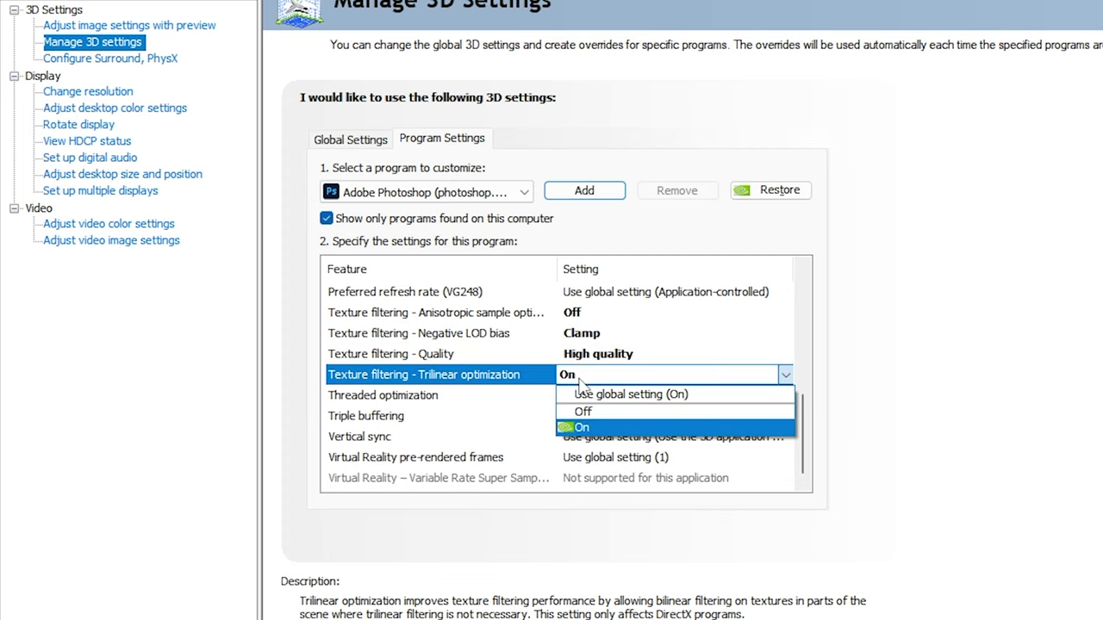
pyautogui.click(593, 429)
pyautogui.click(358, 398)
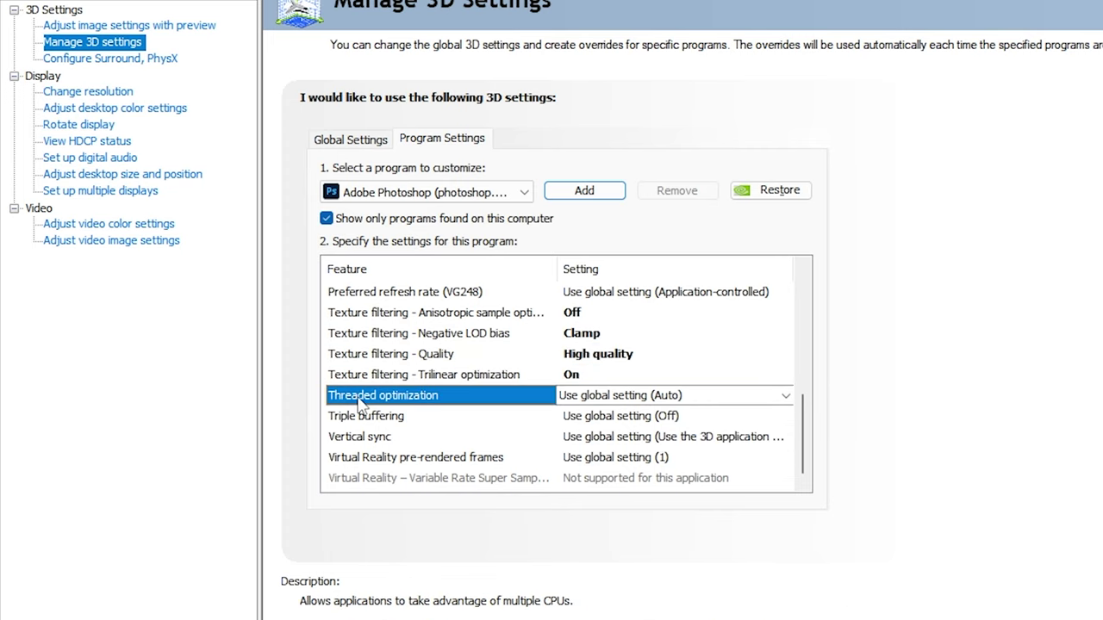
# Set Threaded optimization and Triple buffering to On.
pyautogui.click(565, 398)
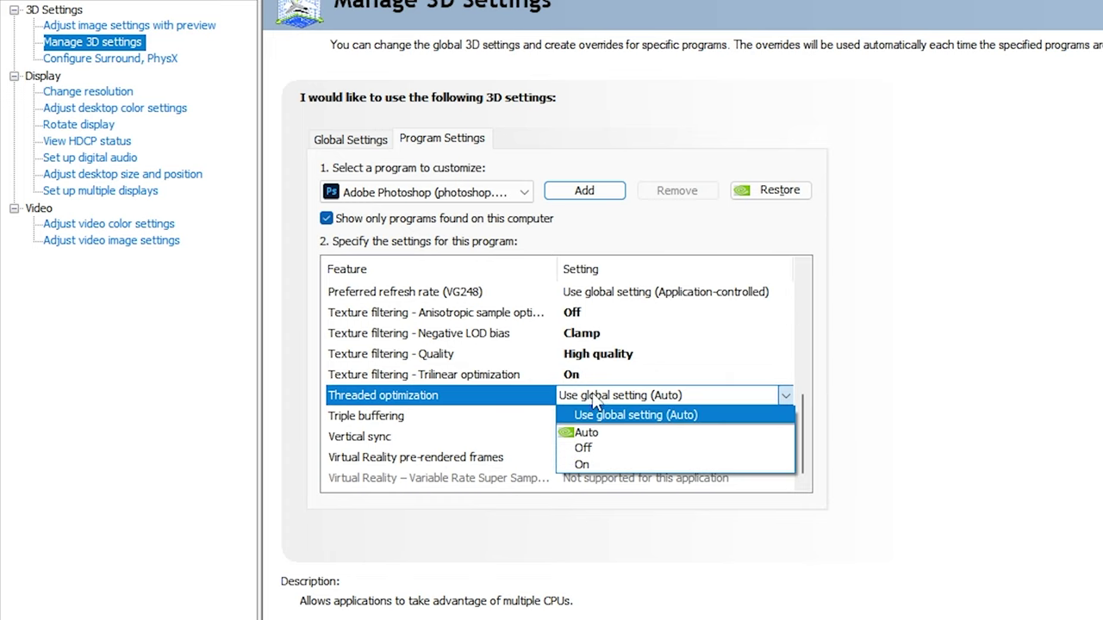
pyautogui.click(593, 465)
pyautogui.click(427, 416)
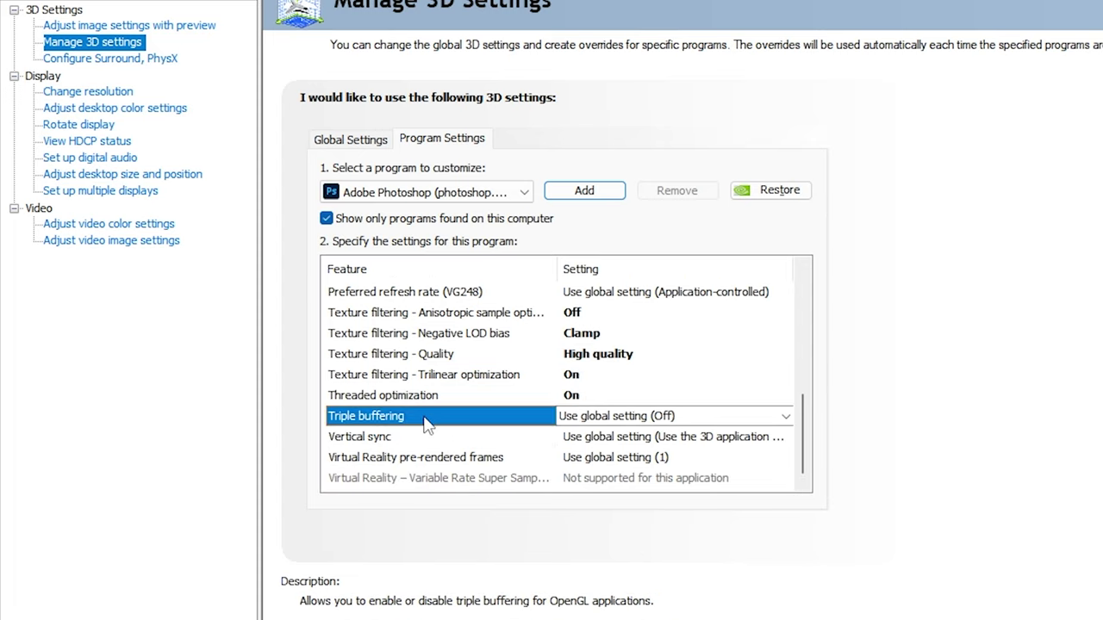
pyautogui.click(601, 417)
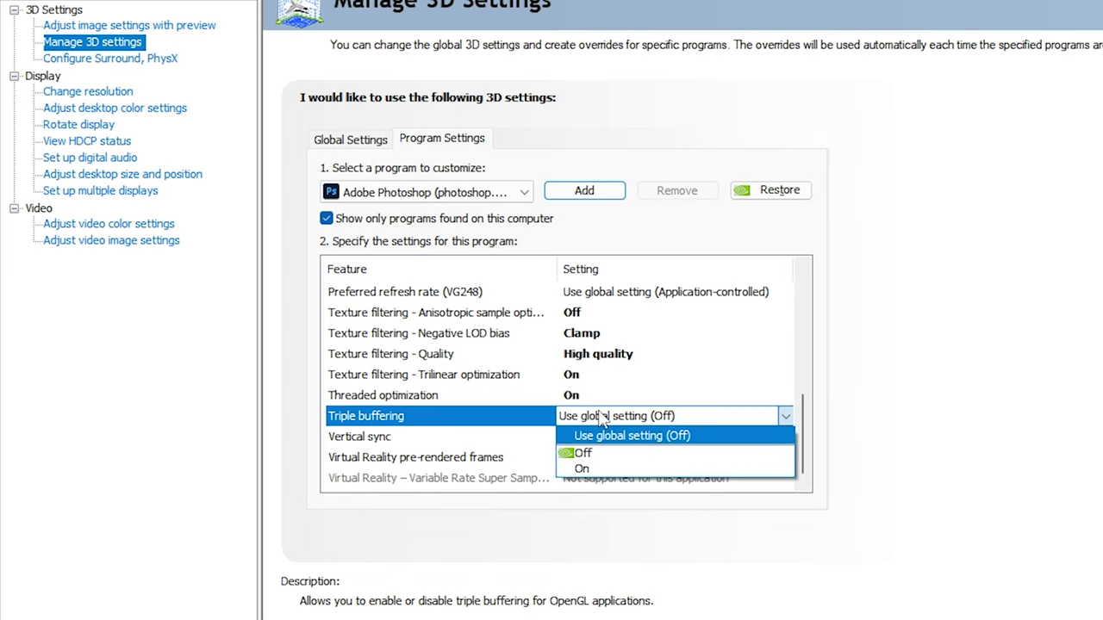
pyautogui.click(614, 470)
# Set Vertical sync to 'Use the 3D application setting'.
pyautogui.click(411, 440)
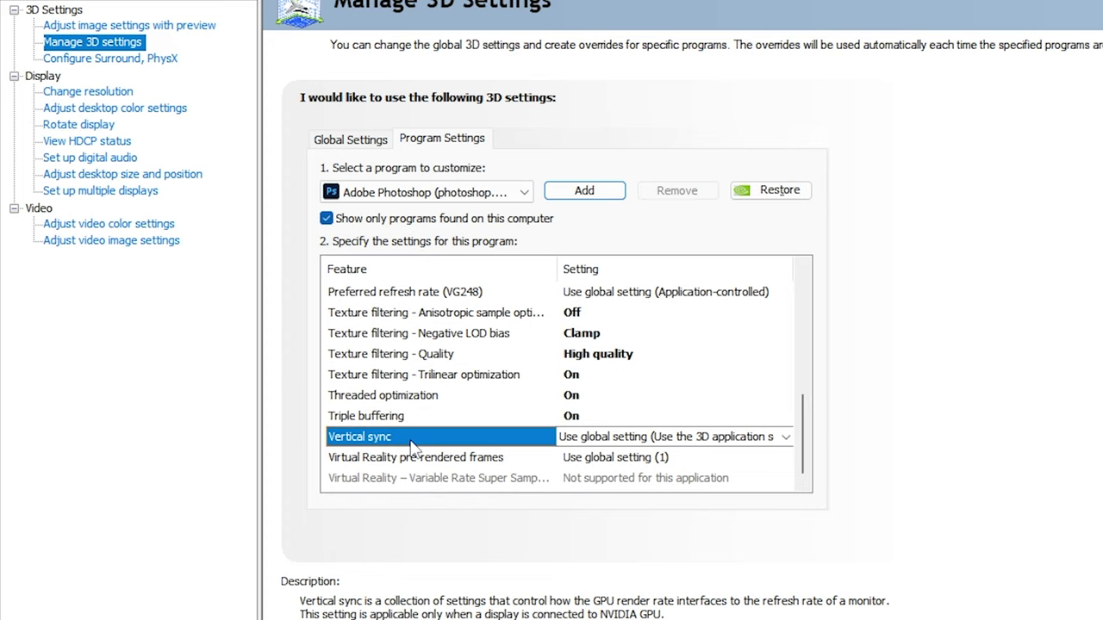
pyautogui.click(664, 437)
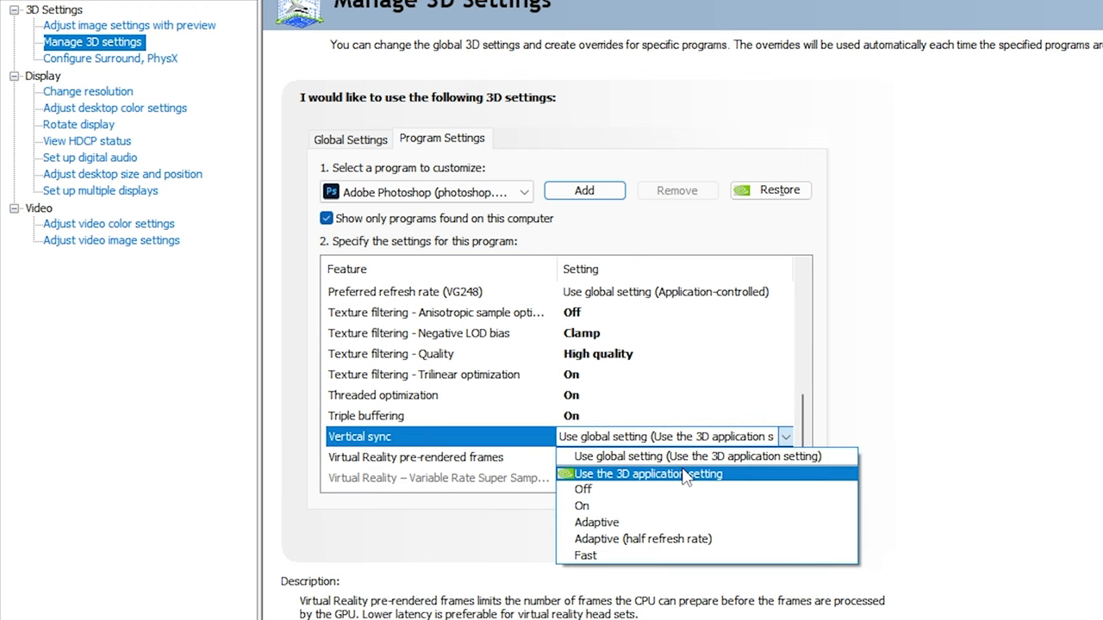
pyautogui.click(659, 474)
# Leave Virtual Reality pre-rendered frames on the global setting.
pyautogui.scroll(-2, 654, 418)
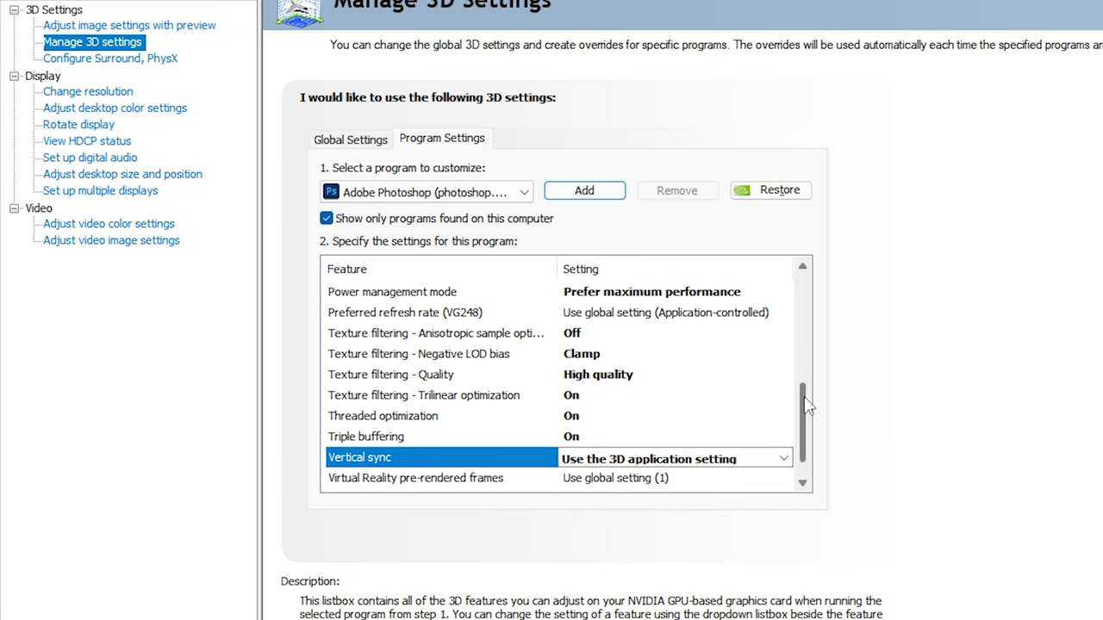
pyautogui.click(454, 459)
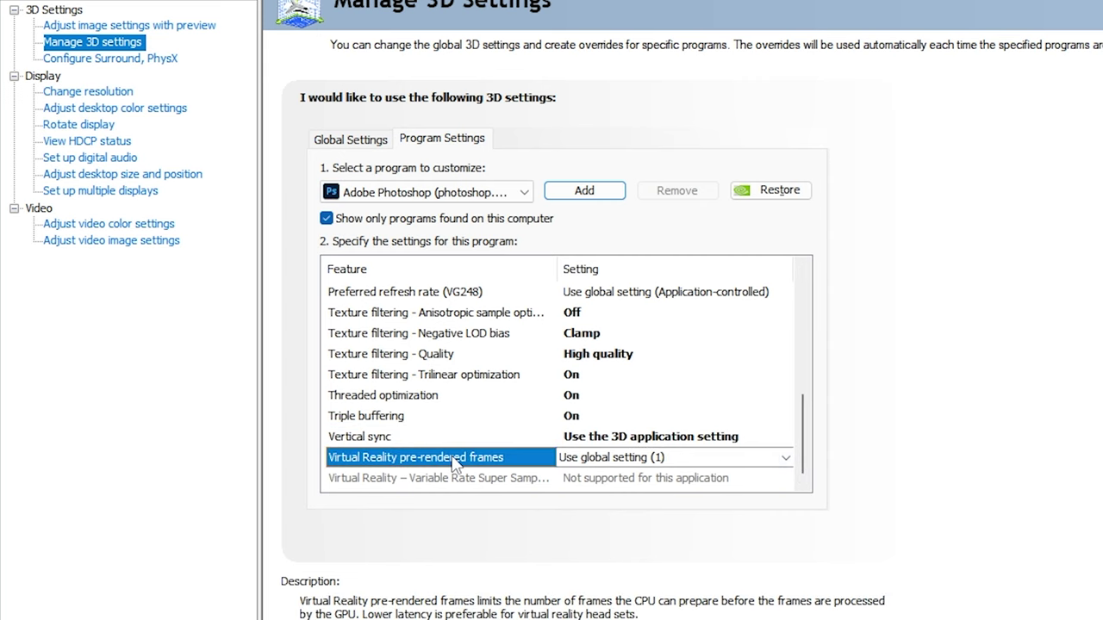
pyautogui.click(618, 459)
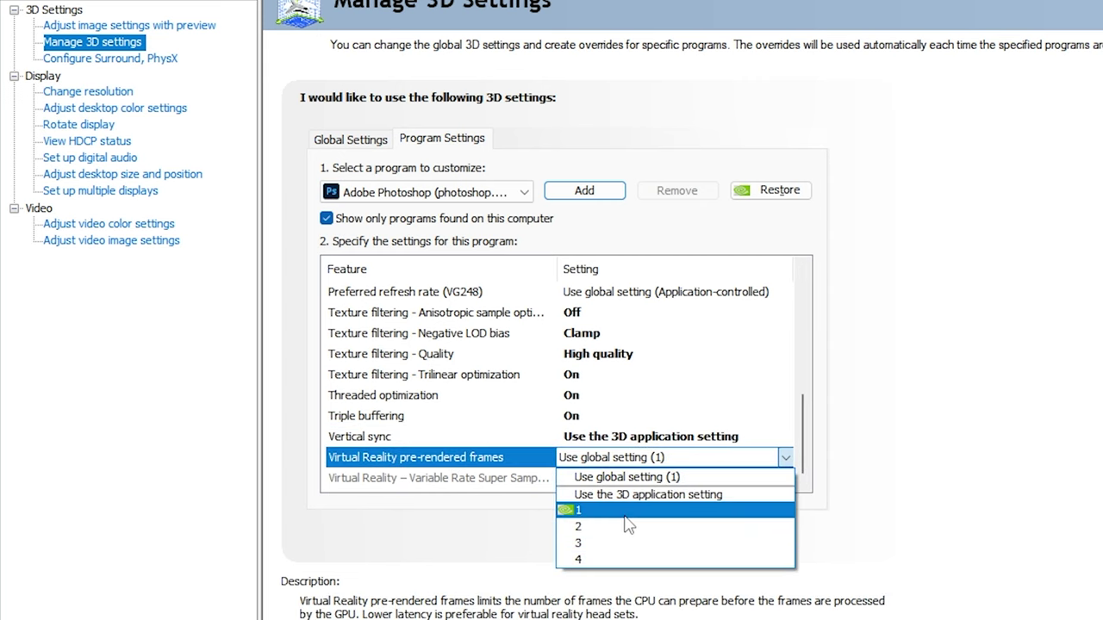
pyautogui.click(991, 443)
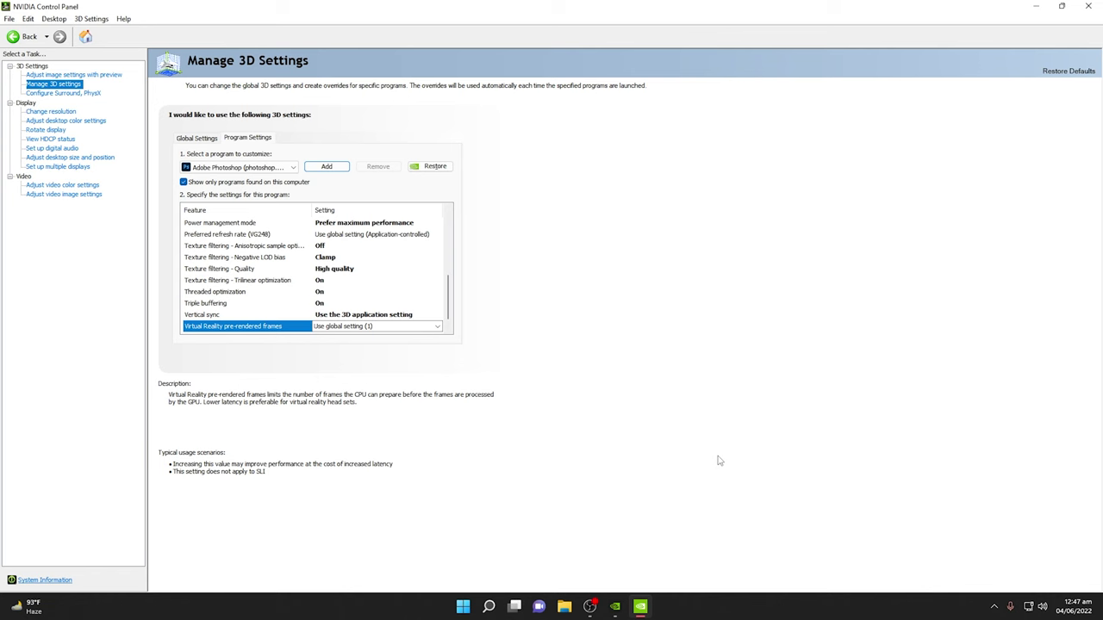
# Close the NVIDIA Control Panel window.
pyautogui.click(1087, 6)
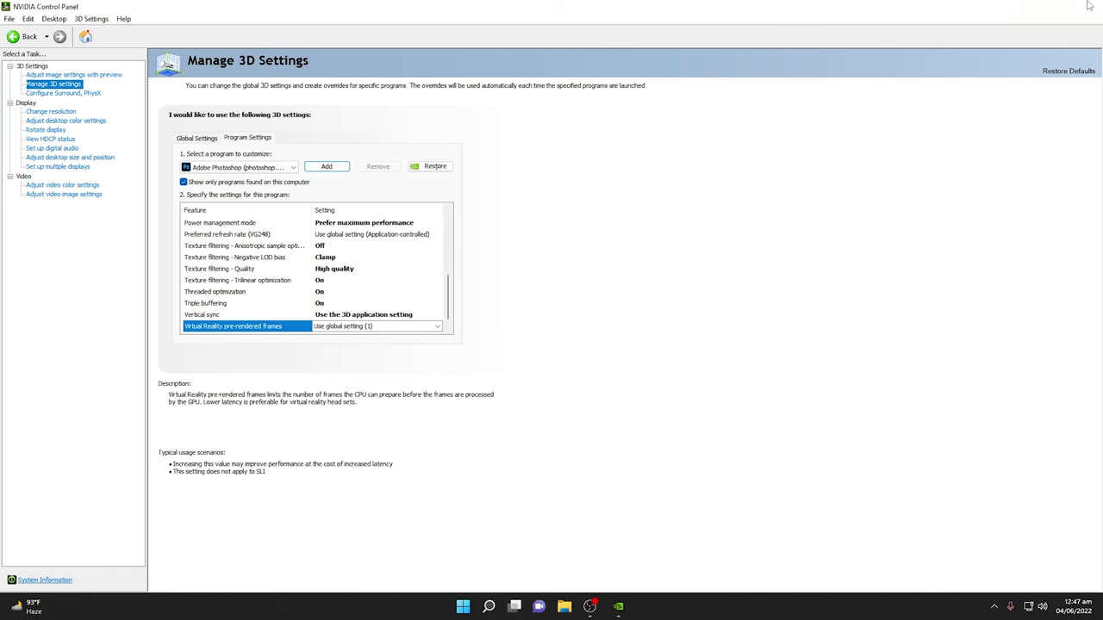